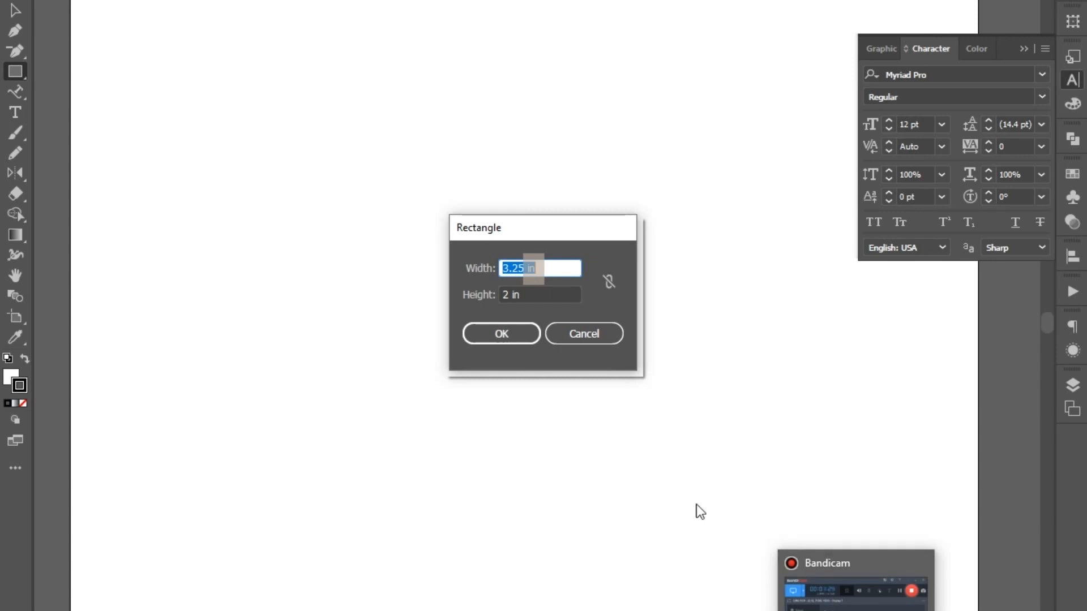
Draw a rectangle 3.25 in wide and 2 in high as the card outline and deselect it
drag(546, 294, 427, 305)
click(495, 340)
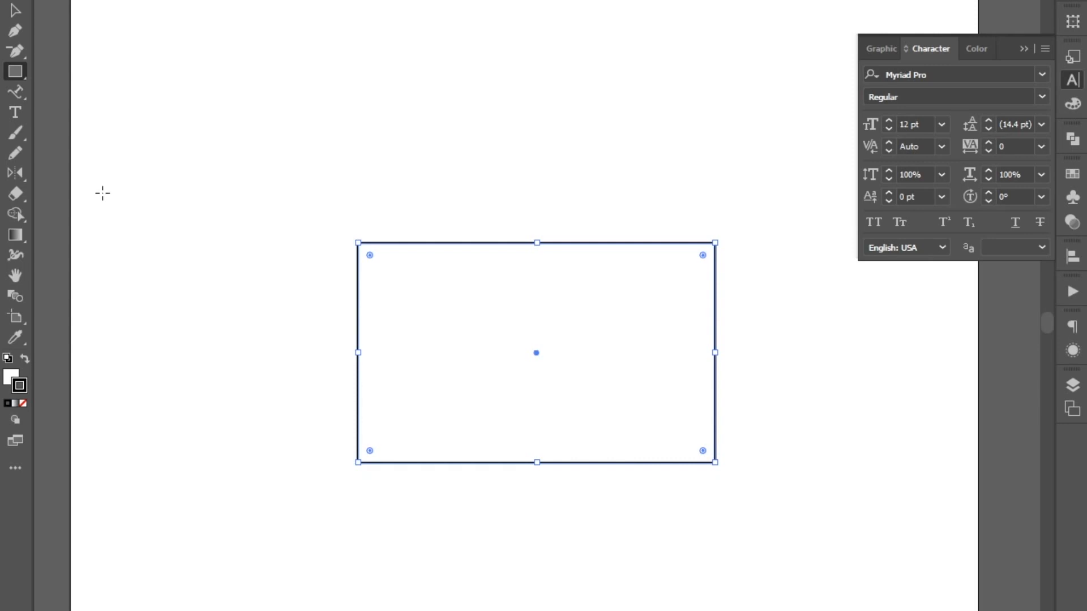
key(ctrl+shift+a)
click(16, 10)
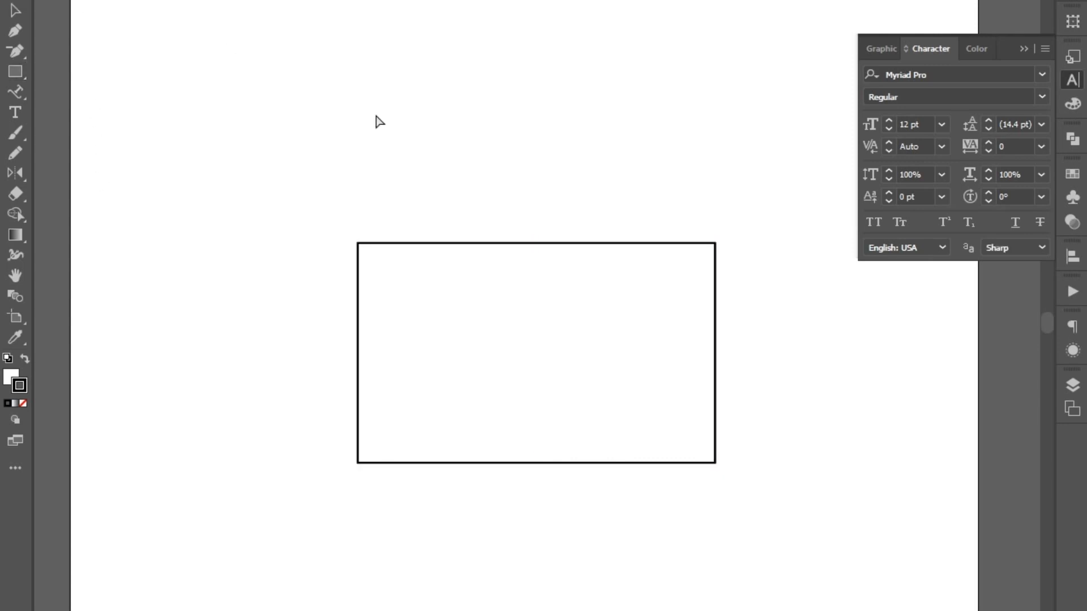
Set the keyboard increment to 0.2 in in the general preferences
key(ctrl+k)
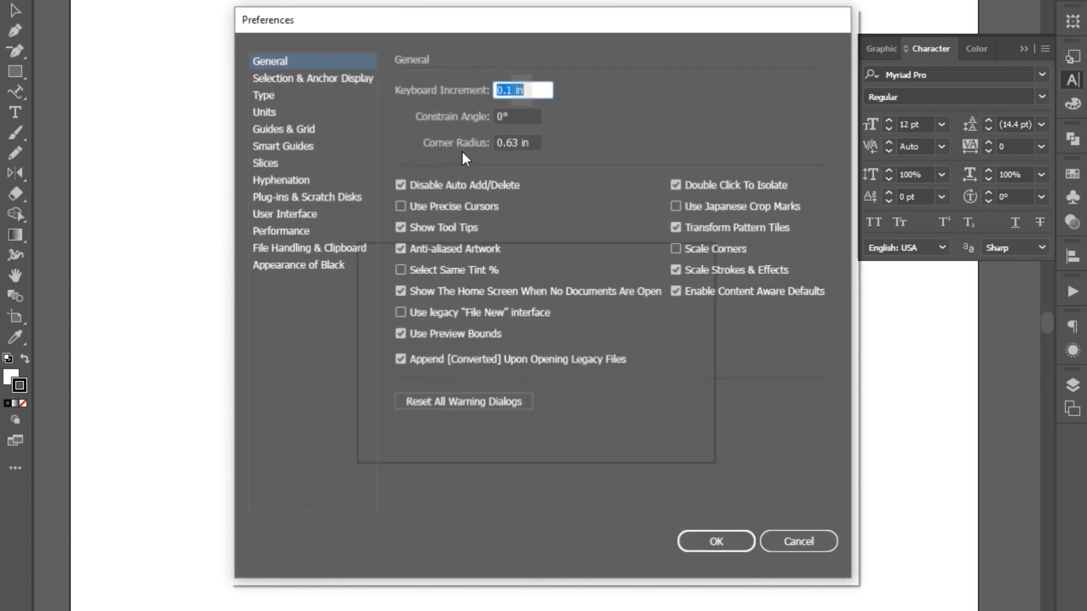
text(.2)
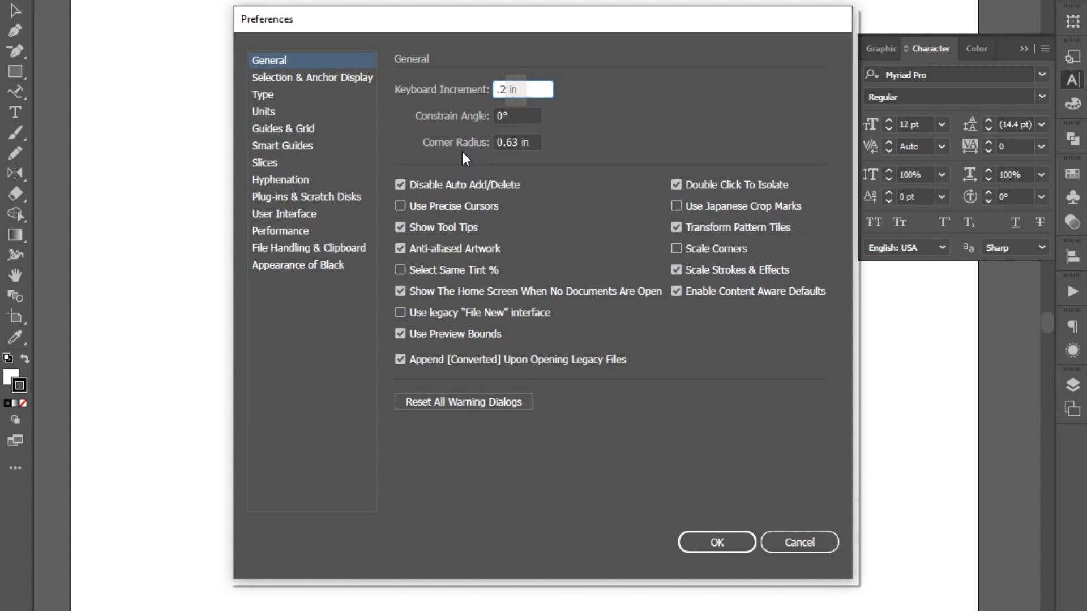
key(Return)
Create an inner margin rectangle by copying each card edge inward by one 0.2 in keyboard increment
drag(462, 152, 522, 271)
key(alt+Down)
drag(794, 347, 681, 372)
key(Left)
drag(593, 518, 531, 429)
key(Up)
drag(343, 376, 375, 394)
key(Right)
click(506, 546)
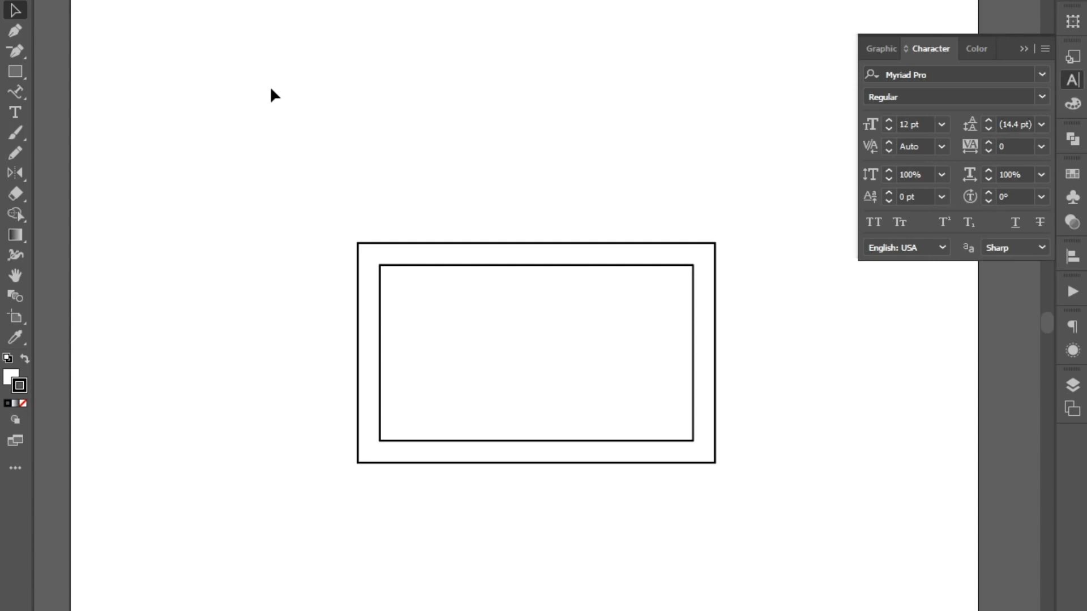
Select both the card outline and the margin rectangle and reduce their stroke to a thin hairline
ctrl+click(640, 354)
drag(543, 349, 567, 277)
drag(734, 76, 764, 150)
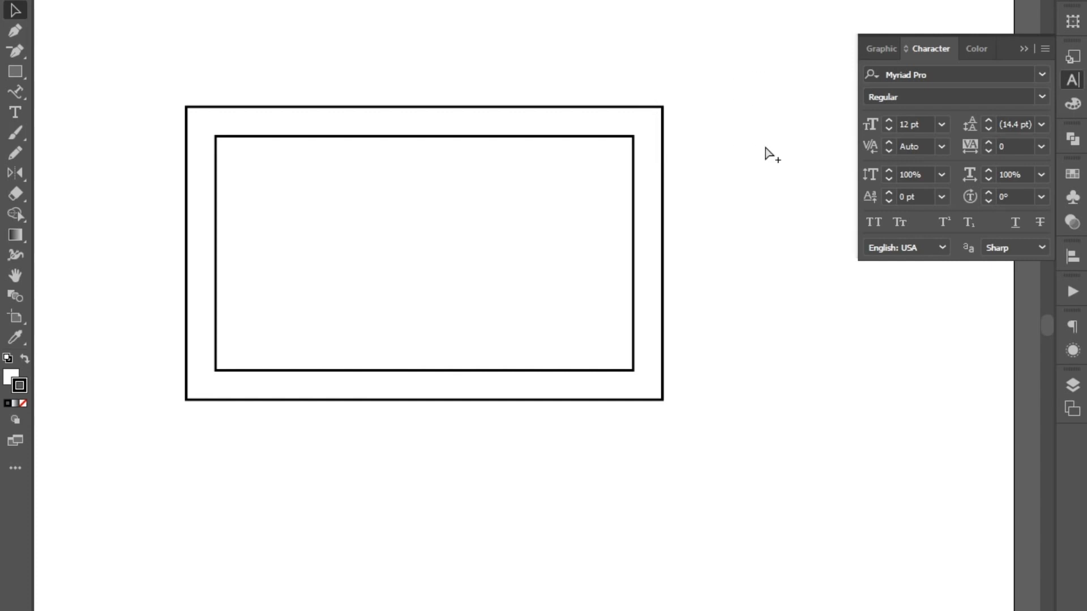
key(ctrl+a)
drag(740, 56, 542, 246)
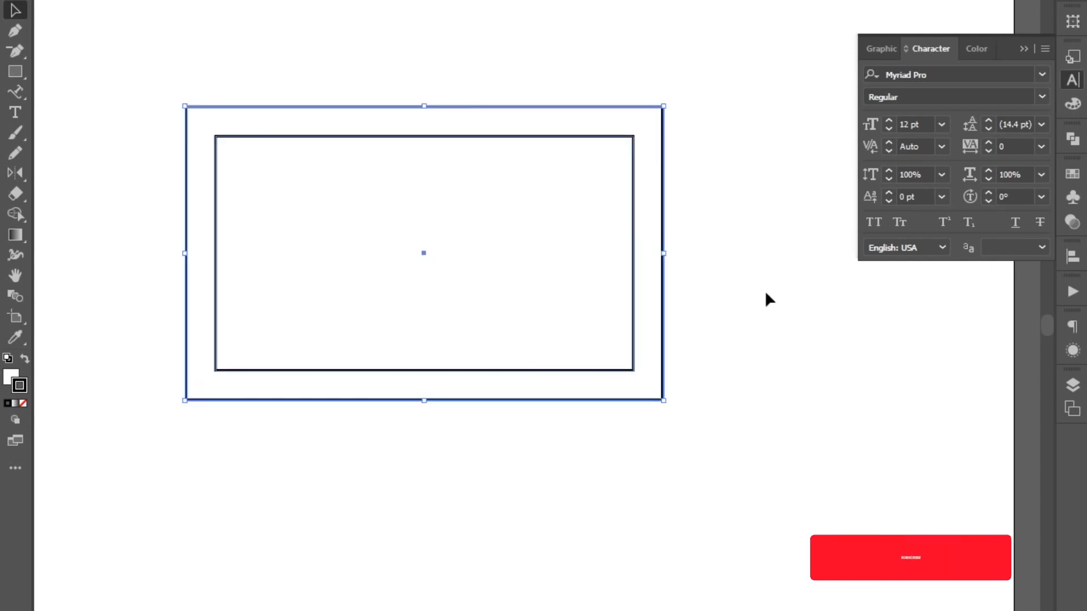
click(1072, 1)
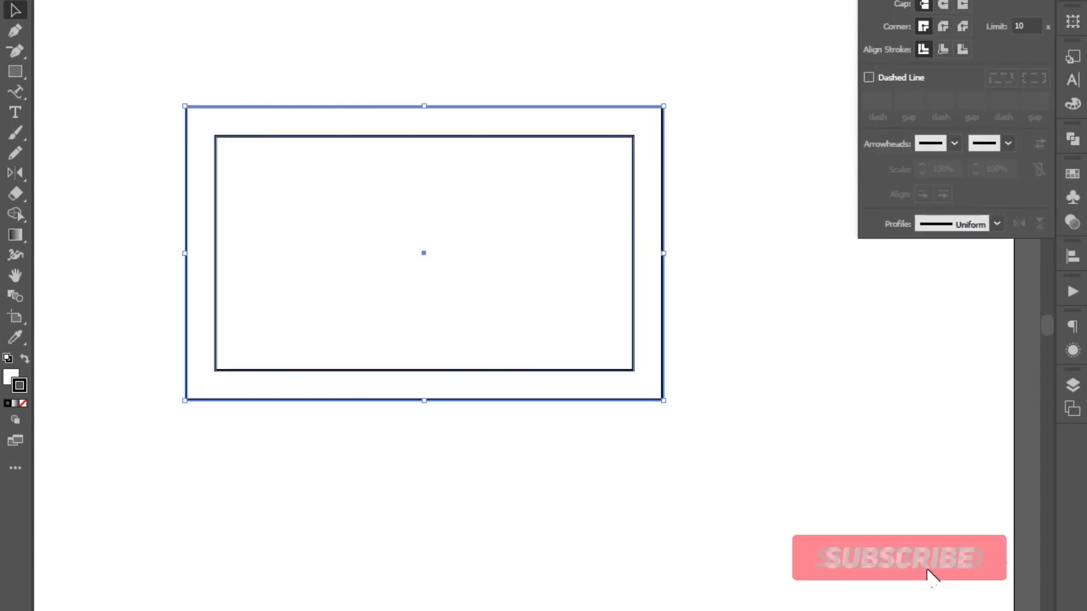
click(968, 0)
click(999, 2)
click(636, 54)
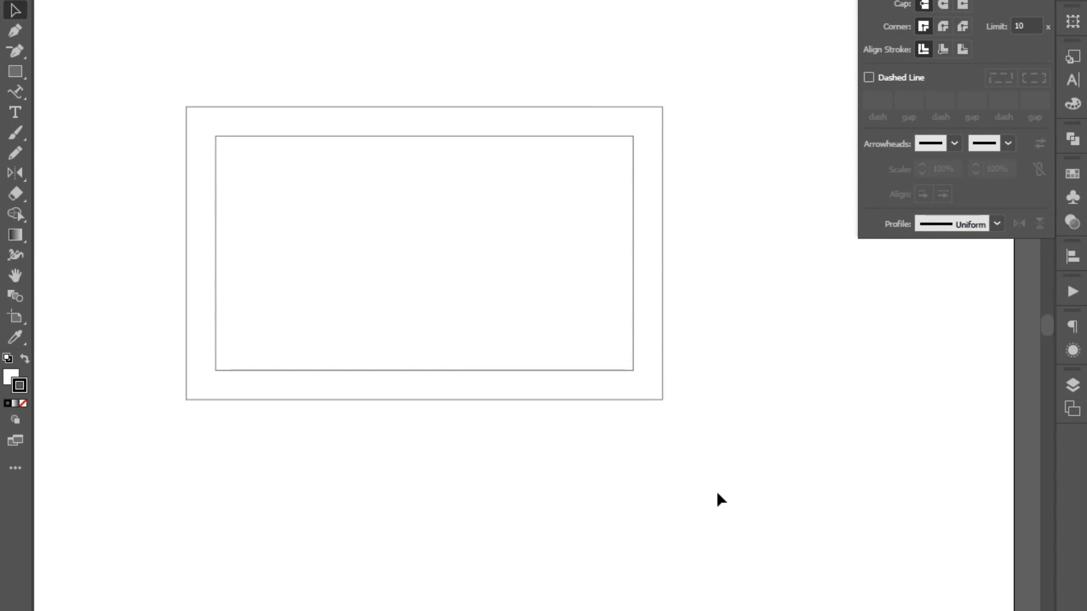
Paste the copied contact details as point text below the card
key(t)
click(263, 519)
key(ctrl+v)
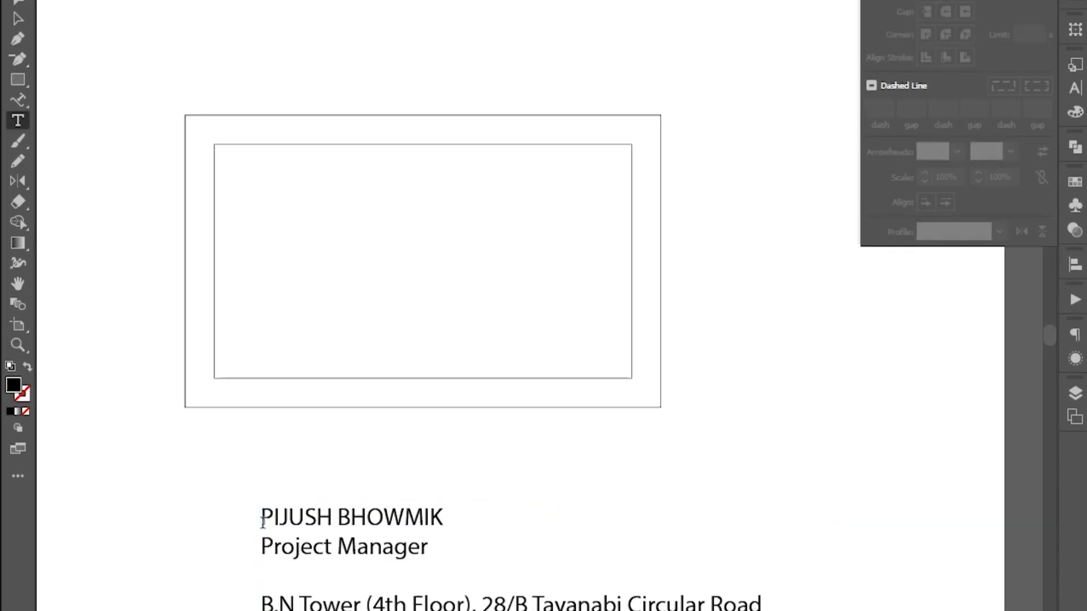
Cut the name and job title from the contact text and place them as separate text at the inner margin's upper-left corner
drag(261, 517, 428, 548)
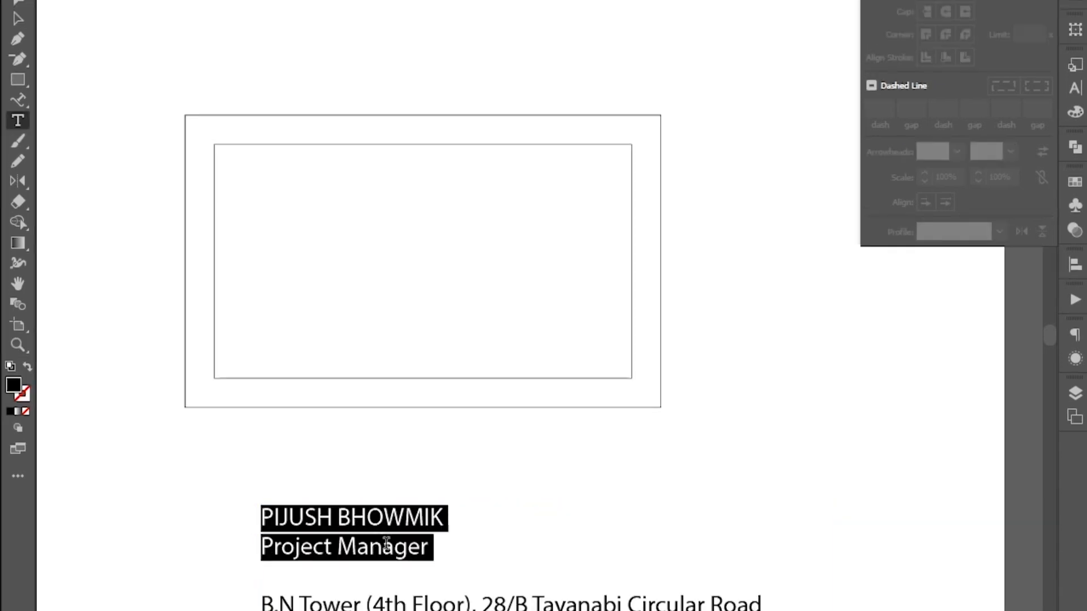
key(BackSpace)
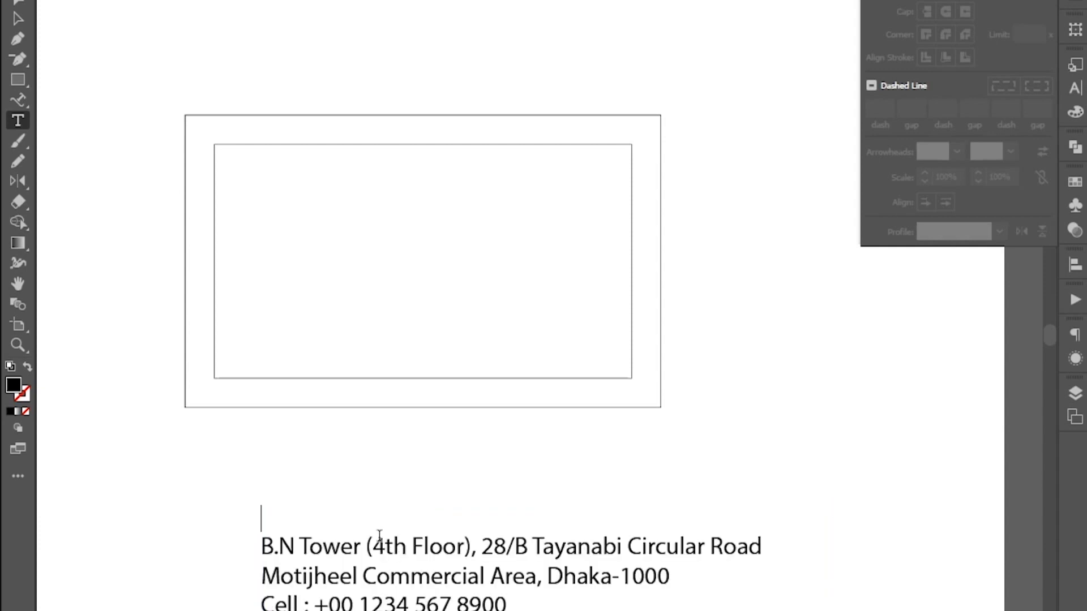
key(Delete)
ctrl+click(236, 465)
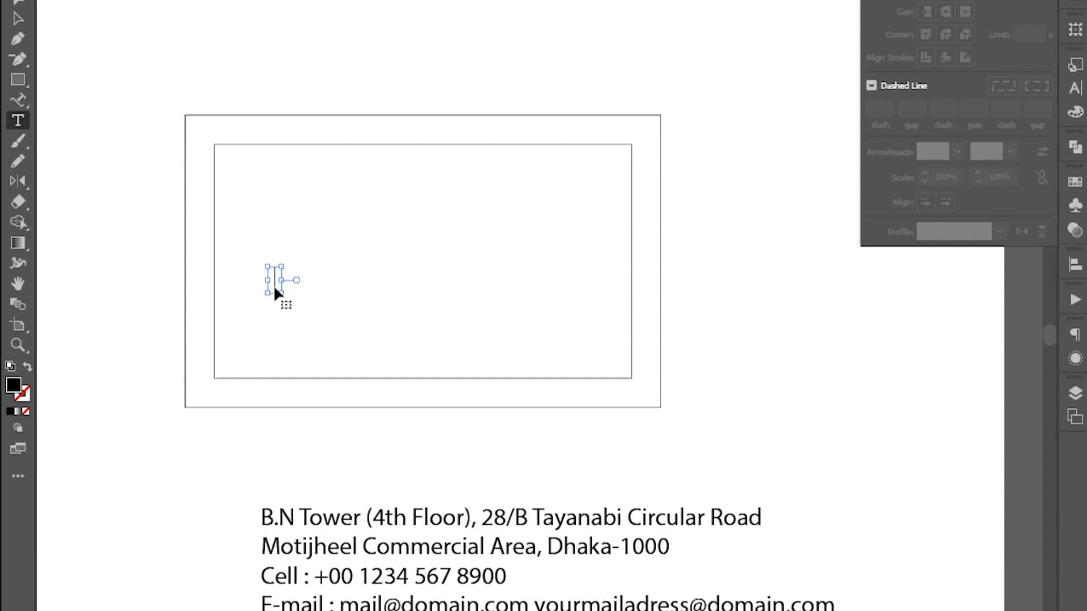
key(ctrl+v)
key(BackSpace)
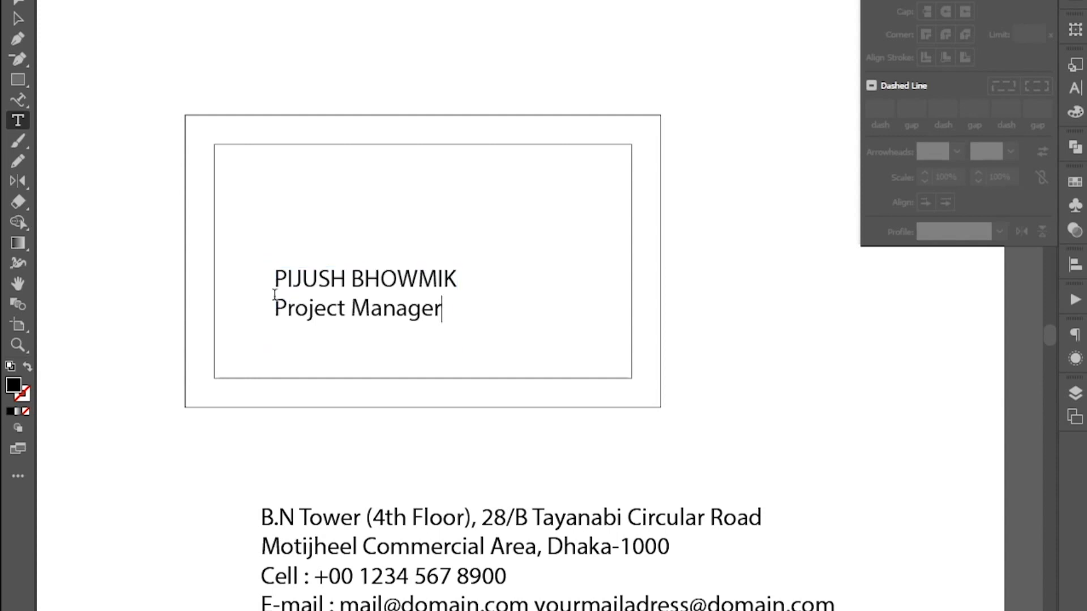
click(19, 19)
drag(348, 281, 287, 155)
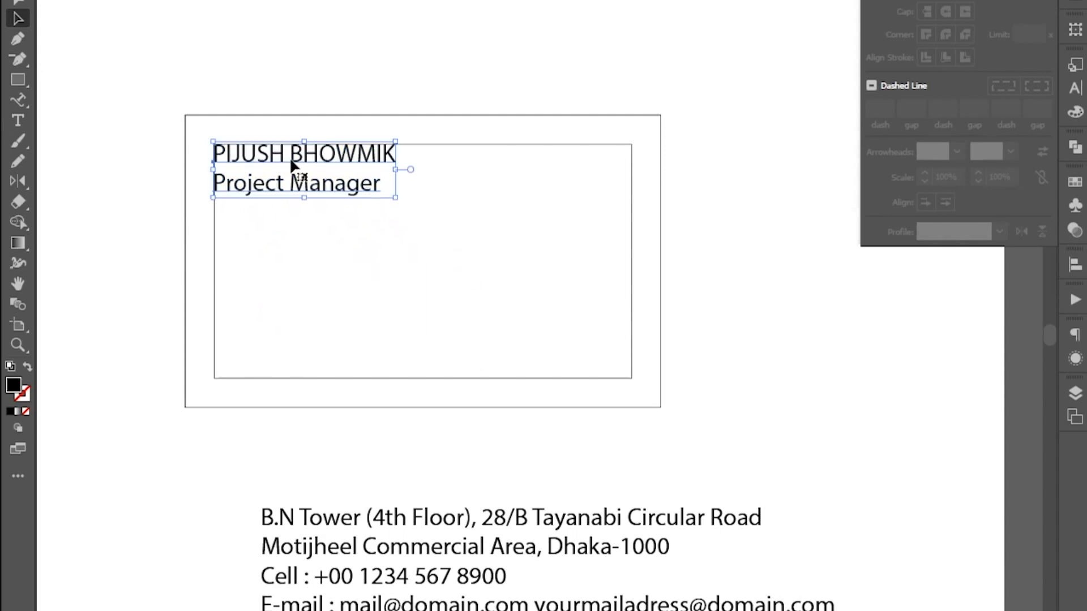
Set only the first name in the card's name line to Myriad Pro Bold
double_click(290, 158)
triple_click(289, 157)
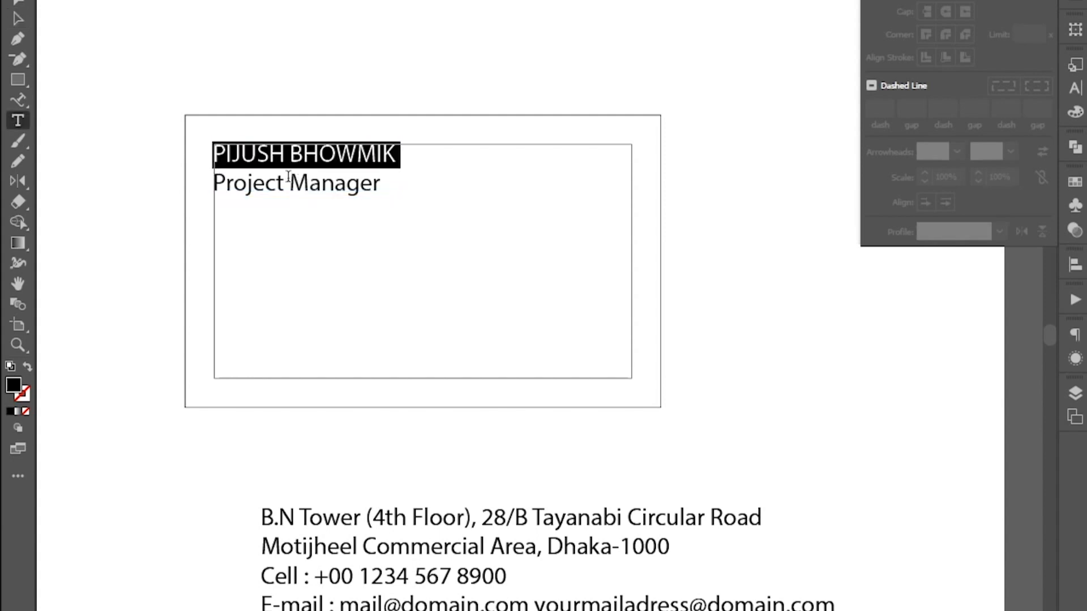
drag(286, 160, 120, 144)
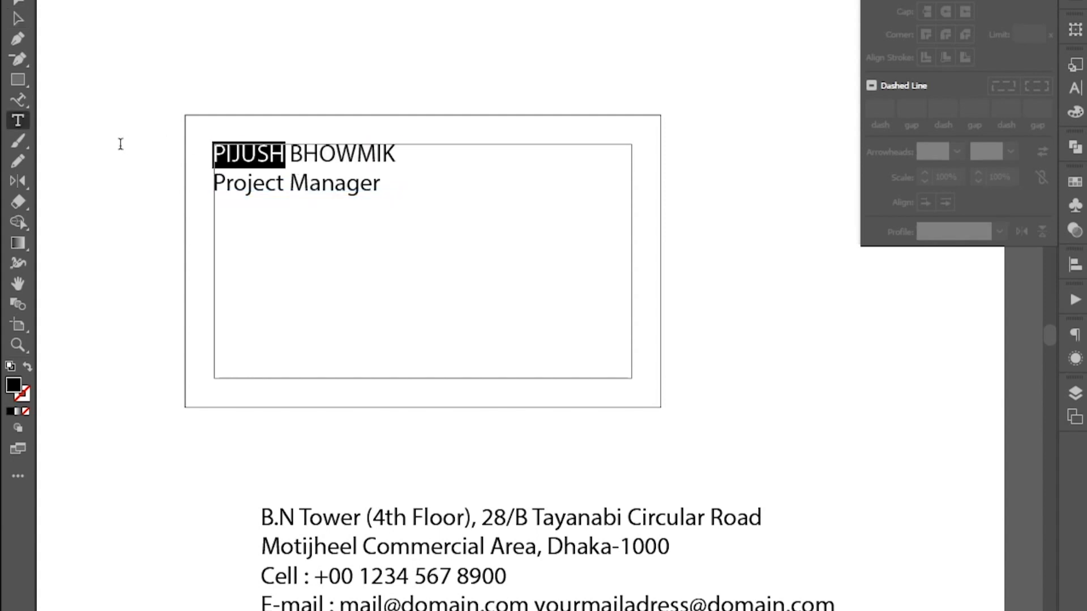
key(ctrl+t)
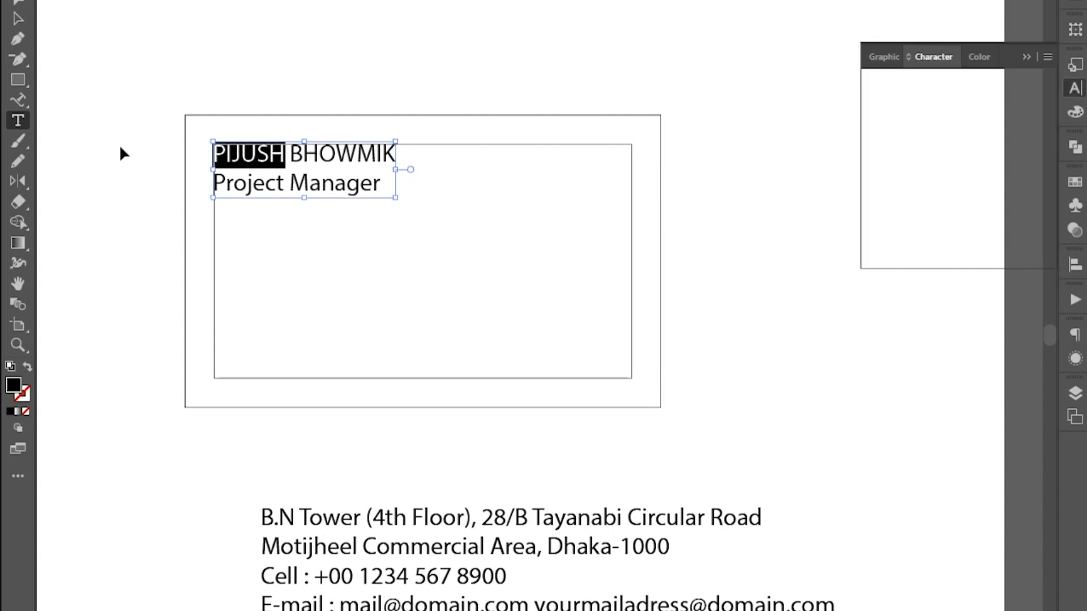
click(1042, 105)
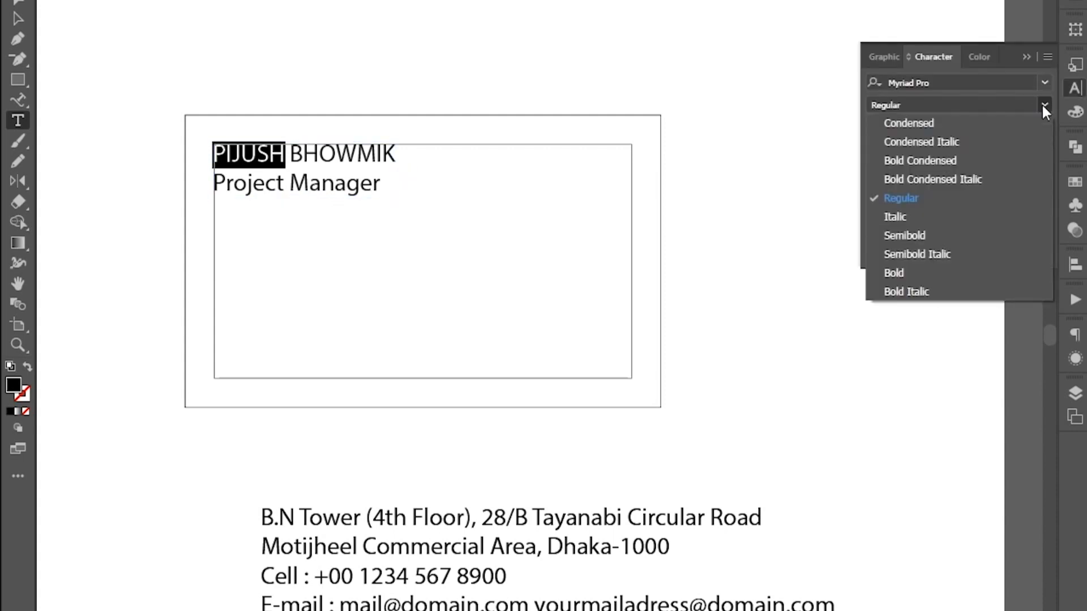
click(915, 274)
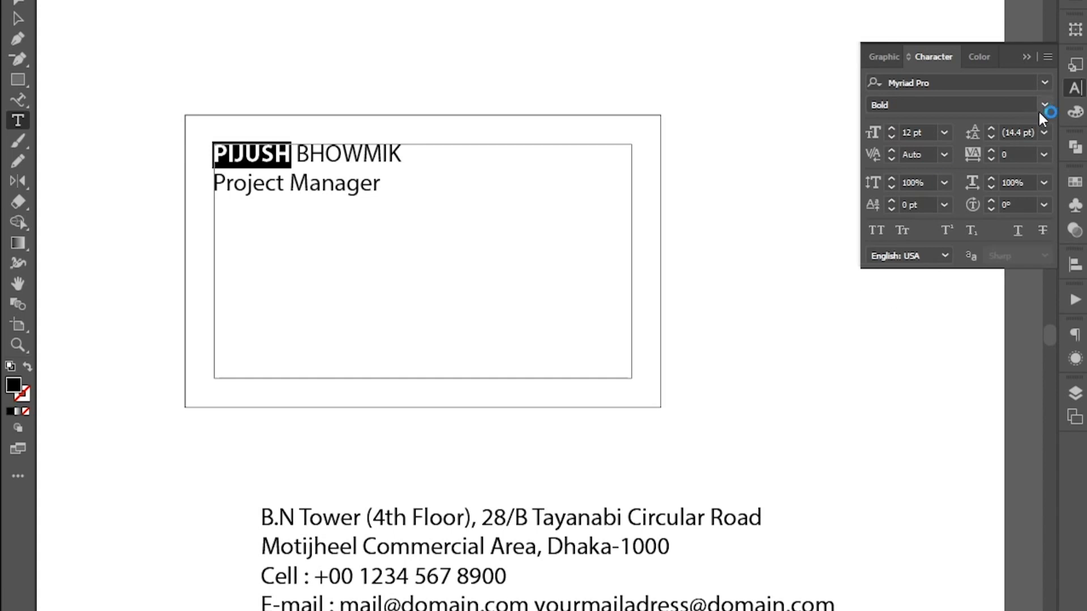
ctrl+click(740, 204)
Set the Project Manager line to 10 pt with 11 pt leading
triple_click(273, 184)
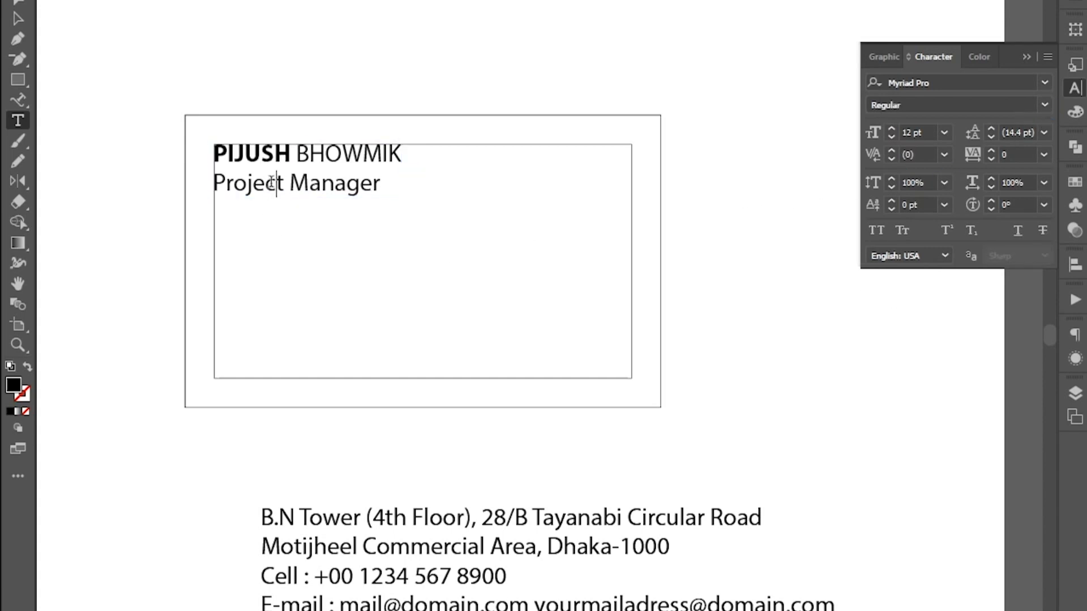
click(892, 137)
click(892, 136)
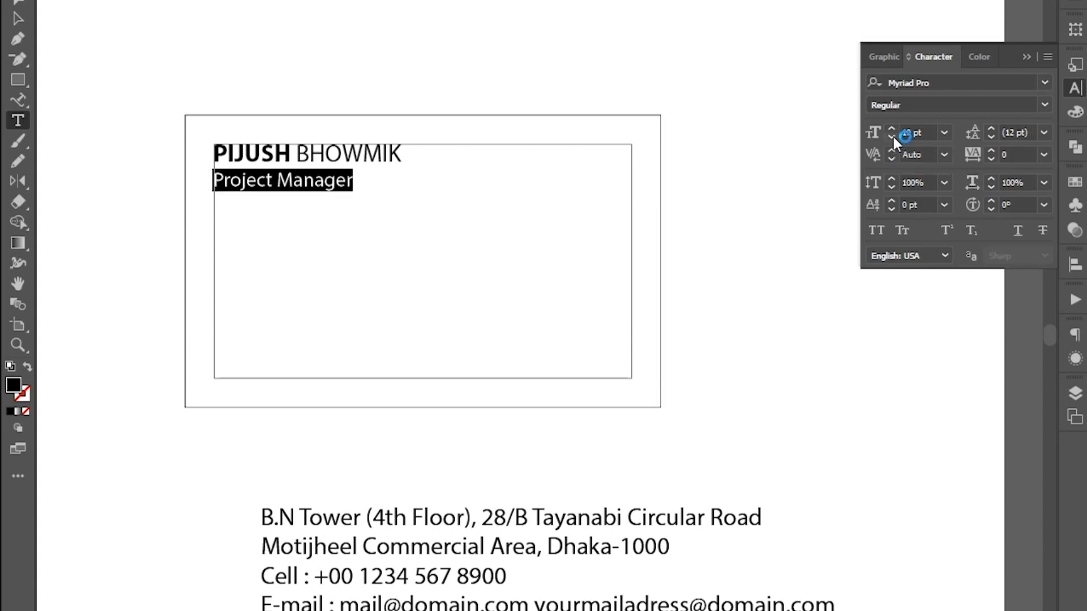
click(990, 137)
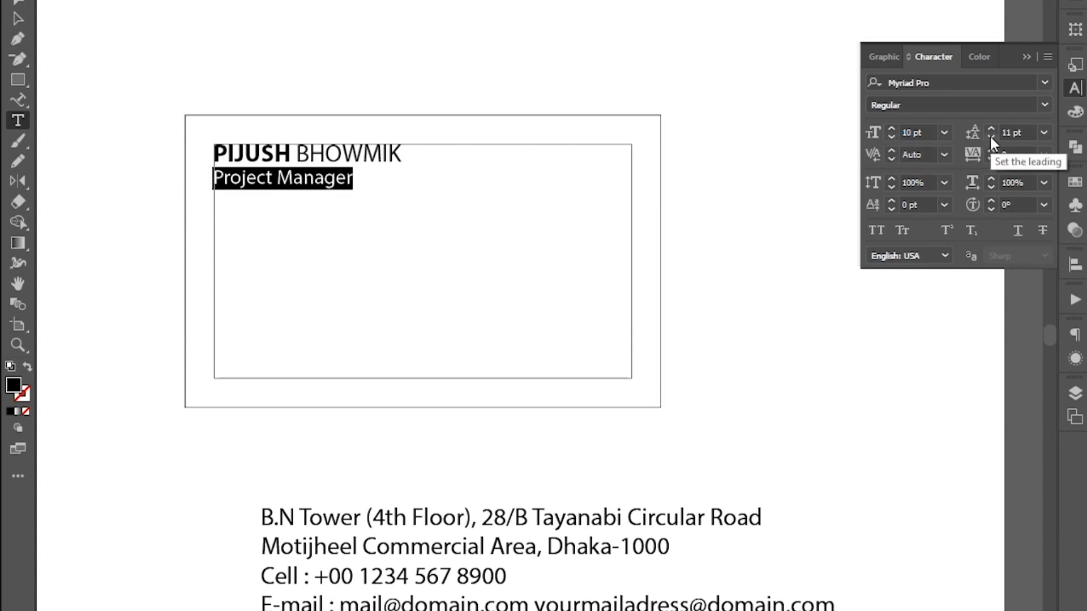
ctrl+click(789, 271)
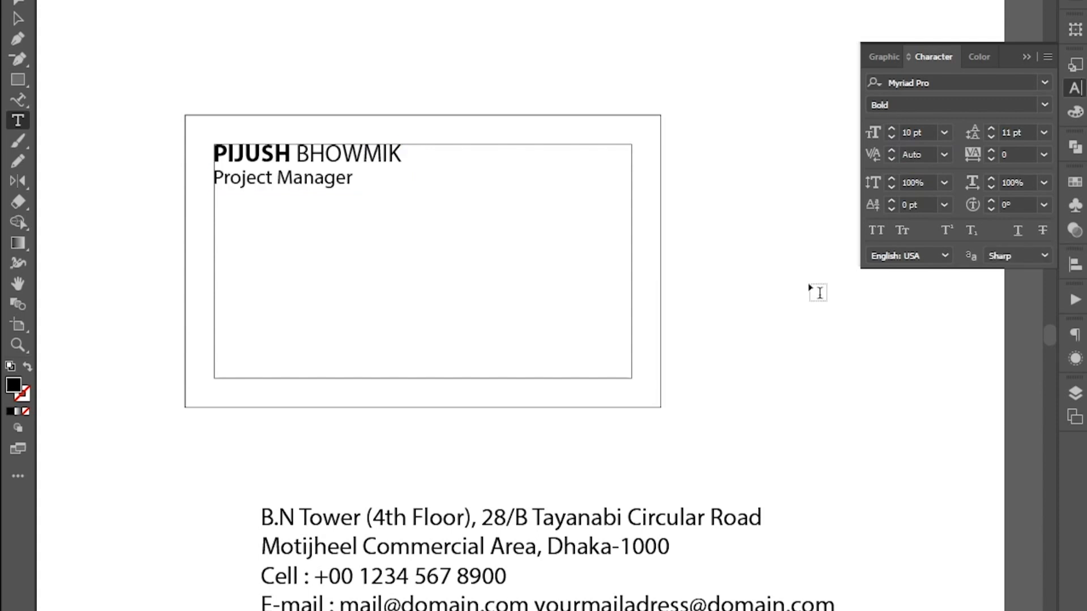
click(22, 21)
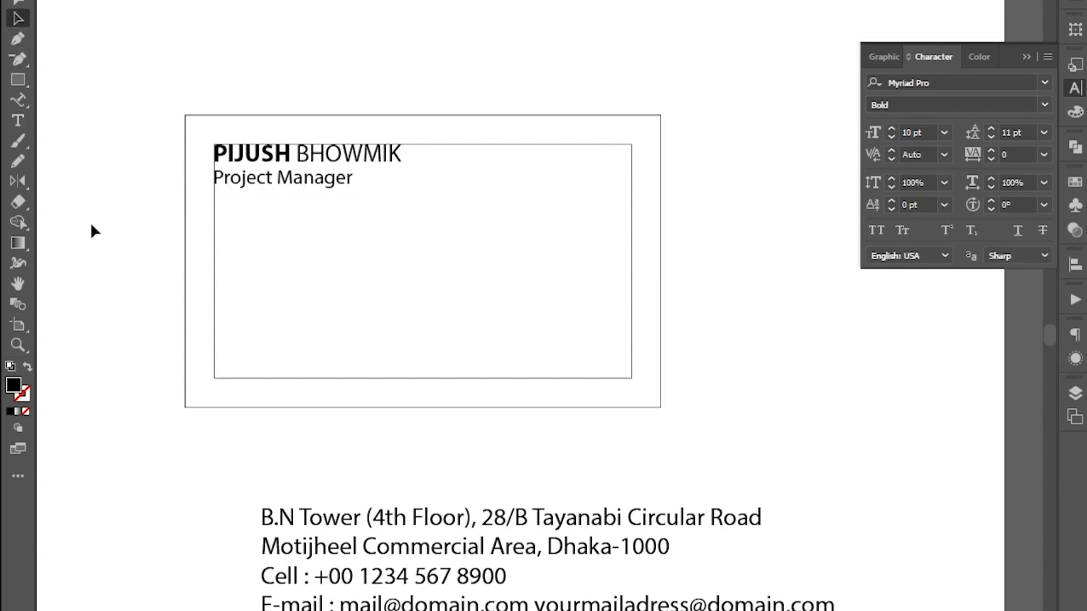
Cut the two address lines from the contact text and place them as separate text under the job title, aligned to the left margin
click(17, 120)
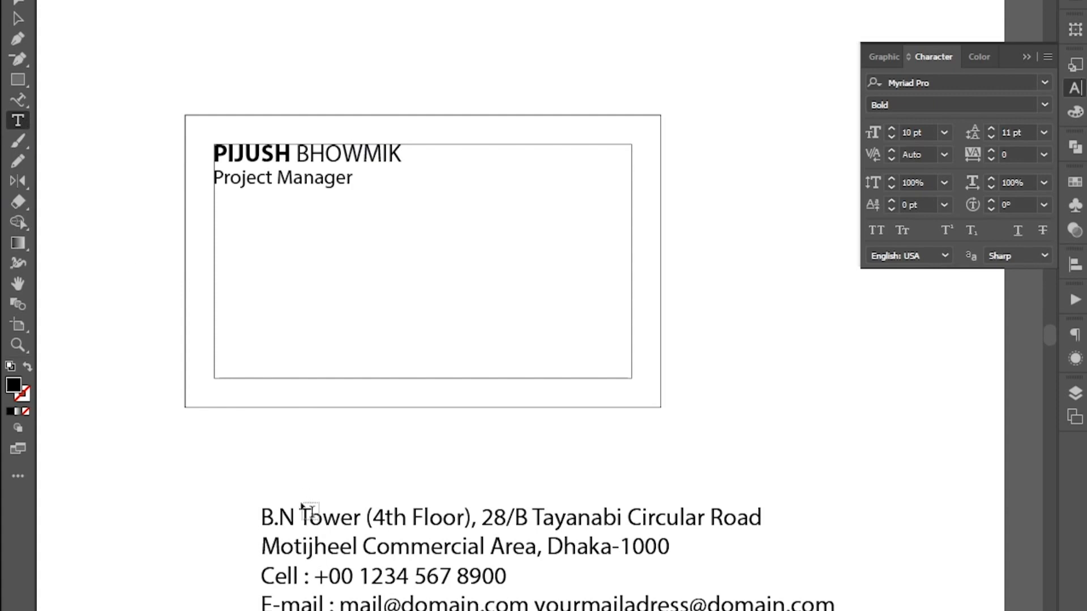
triple_click(347, 516)
drag(347, 516, 351, 543)
key(ctrl+c)
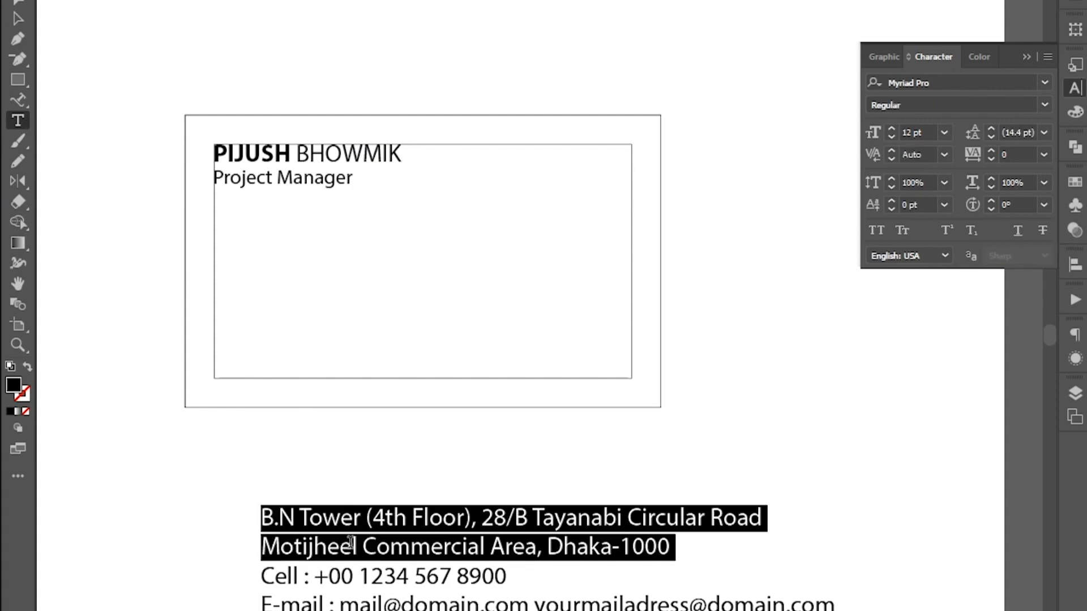
key(BackSpace)
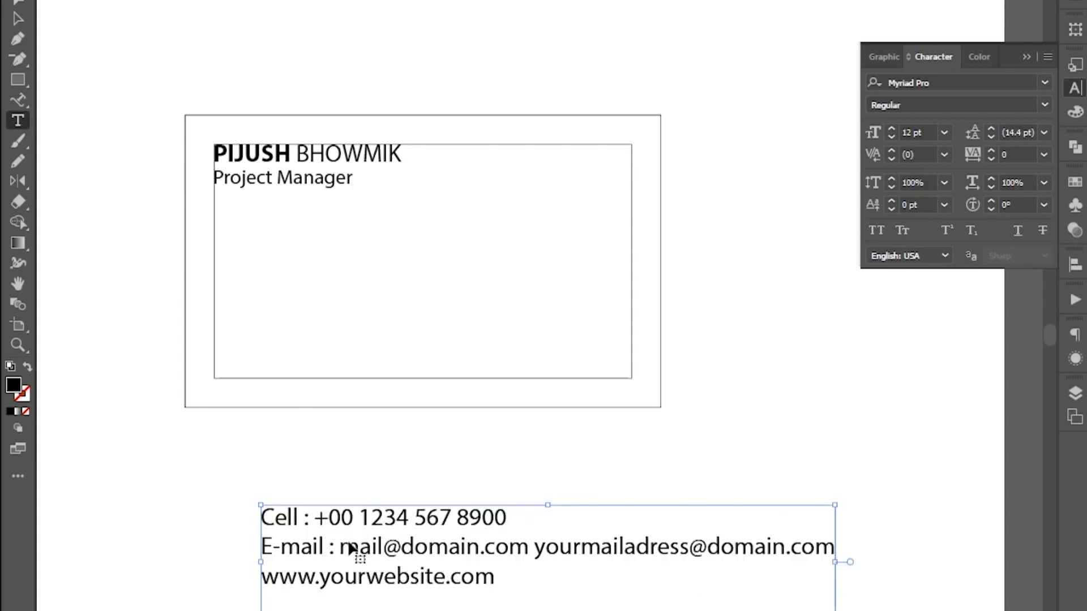
ctrl+click(337, 465)
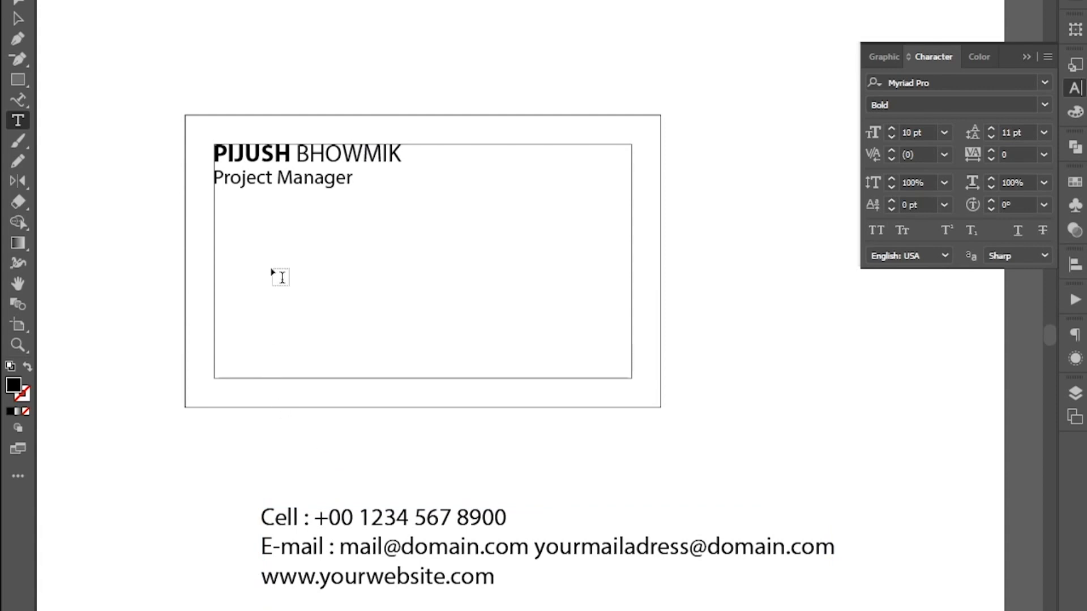
click(297, 202)
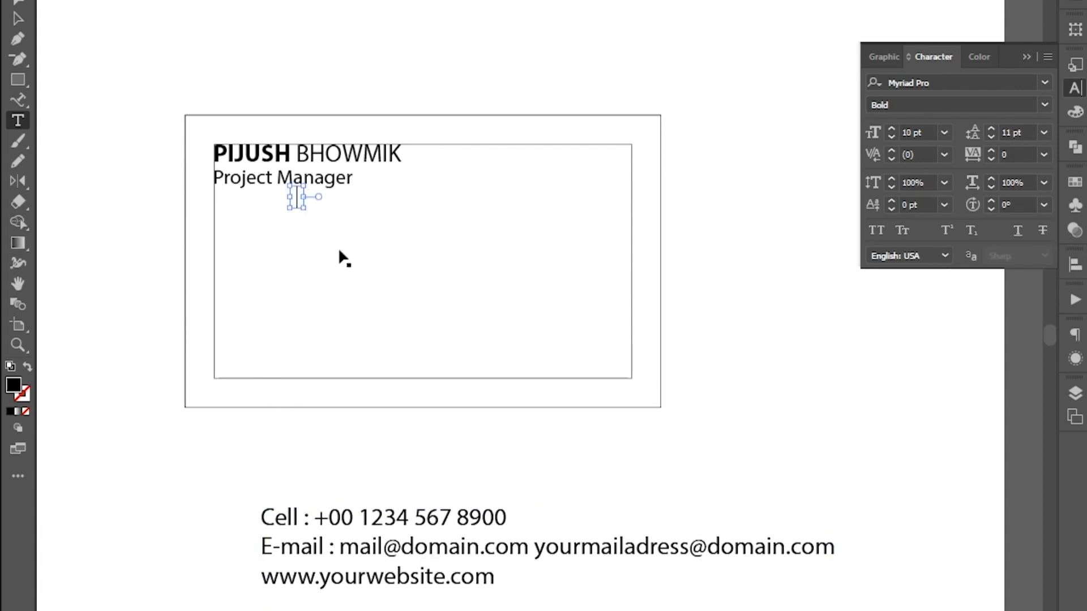
key(ctrl+v)
drag(356, 238, 274, 290)
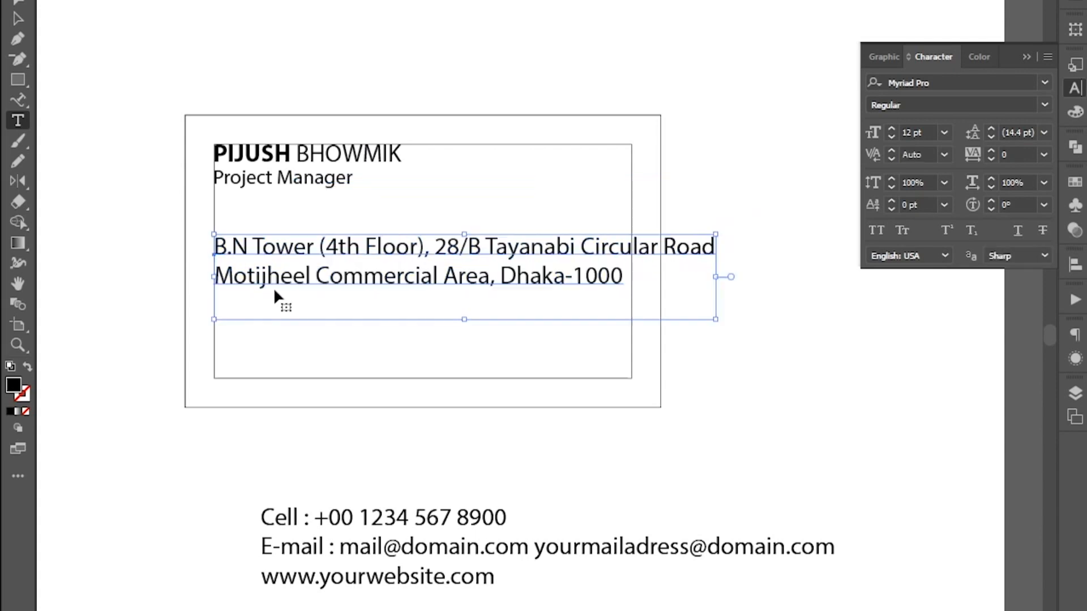
Remove the empty line ending the address text and replace the comma after the floor number with a line break
click(421, 276)
key(End)
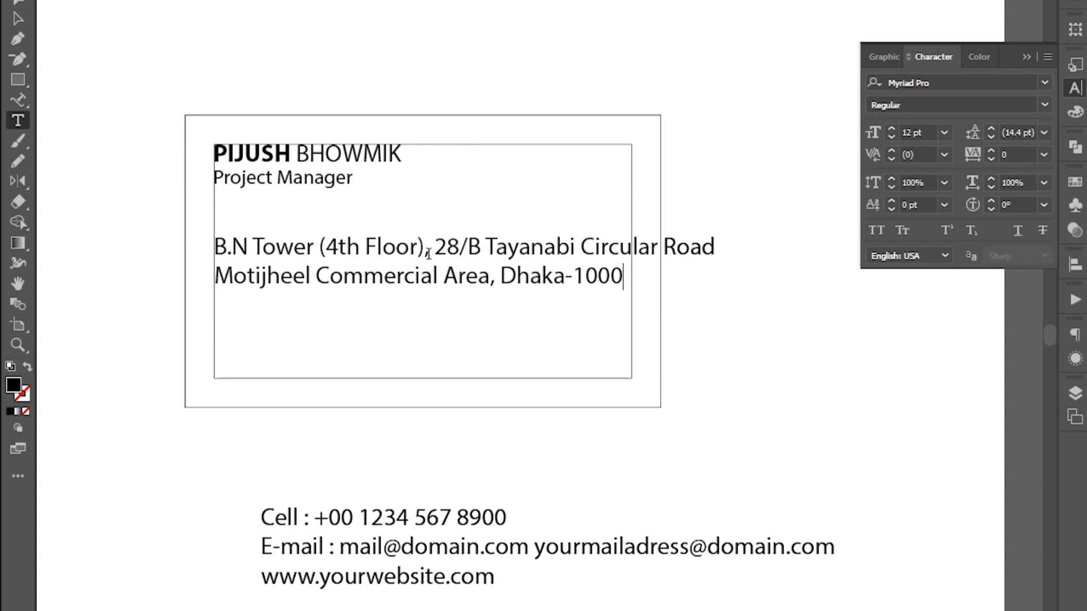
drag(434, 253, 425, 249)
key(Return)
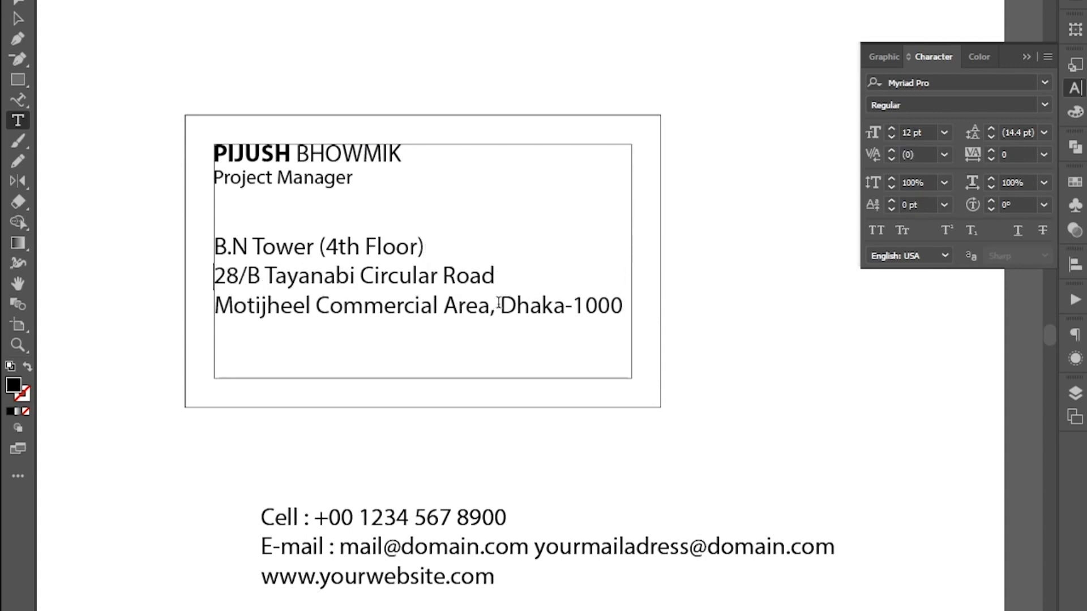
Abbreviate "Commercial Area" to "C/a" in the last address line
drag(499, 305, 329, 305)
click(471, 305)
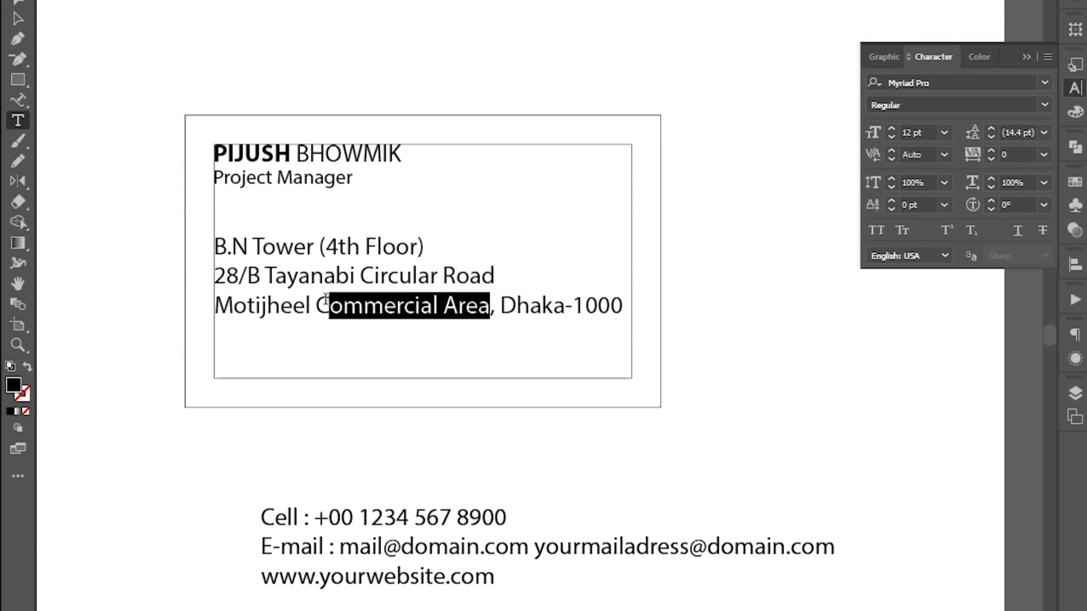
text(/a)
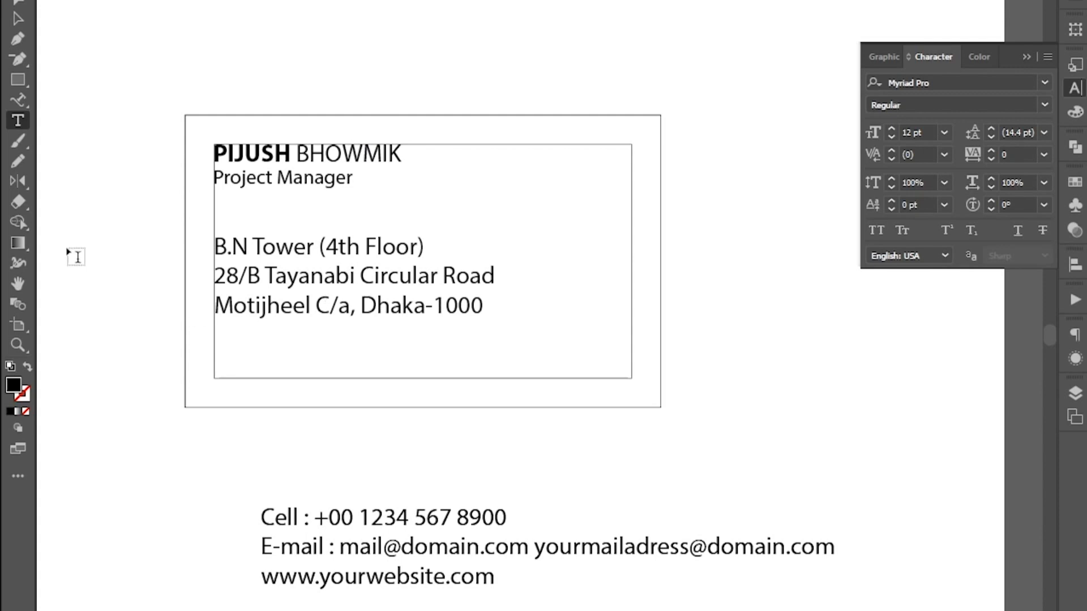
Set the three-line address text to 8 pt with 9 pt leading
click(16, 21)
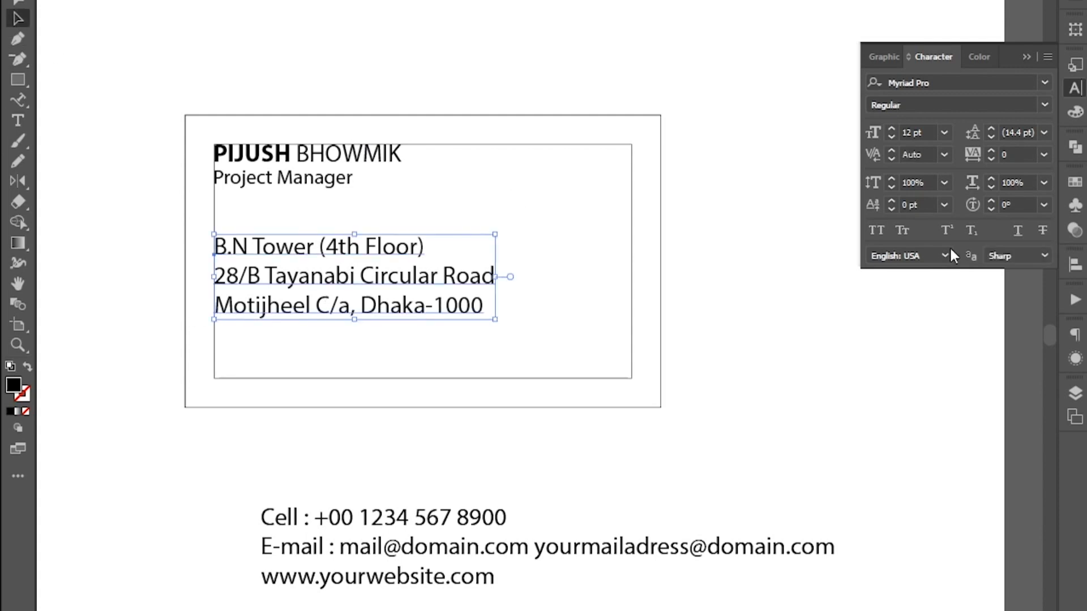
click(892, 137)
click(892, 137)
click(891, 137)
click(891, 137)
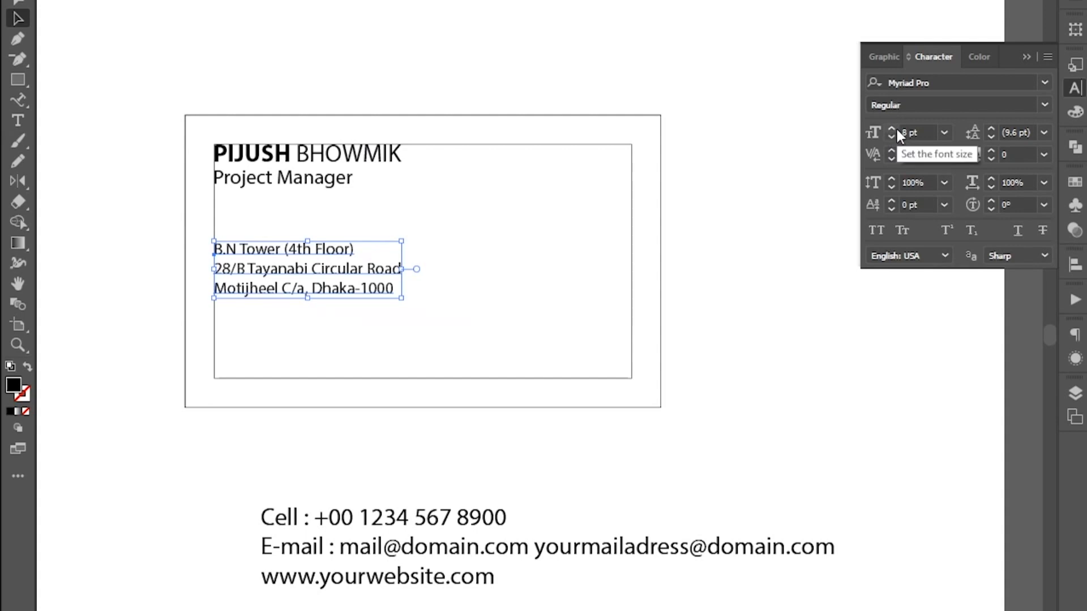
click(892, 128)
click(990, 138)
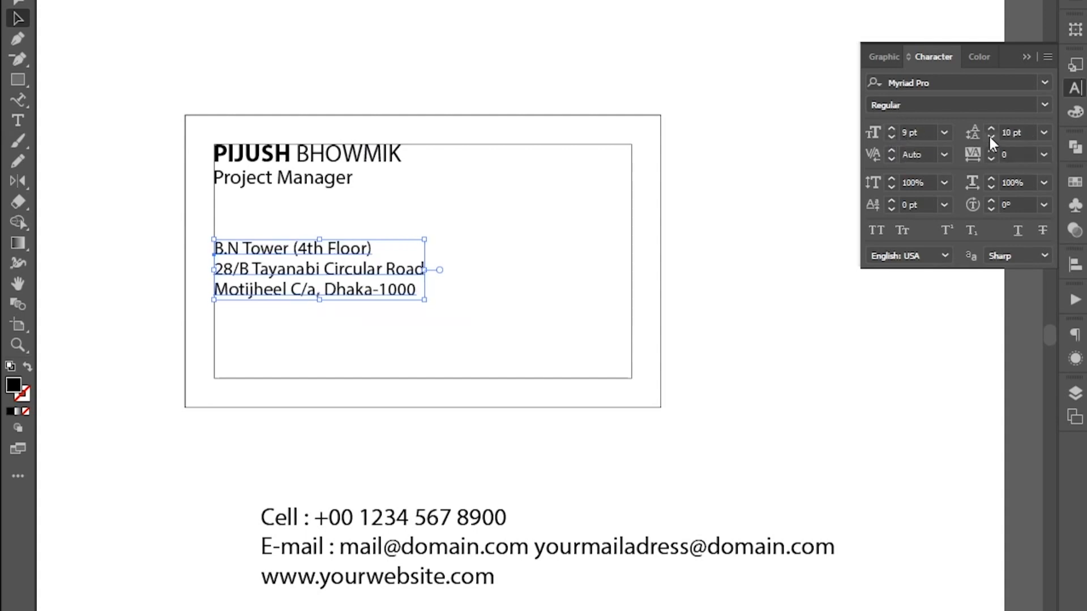
click(891, 137)
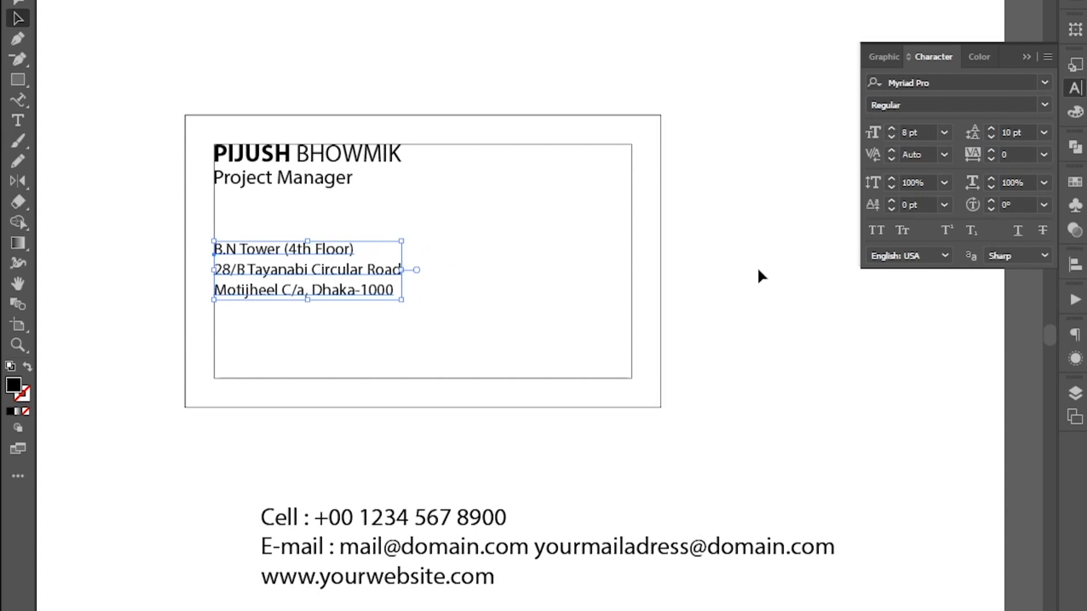
click(991, 137)
click(774, 313)
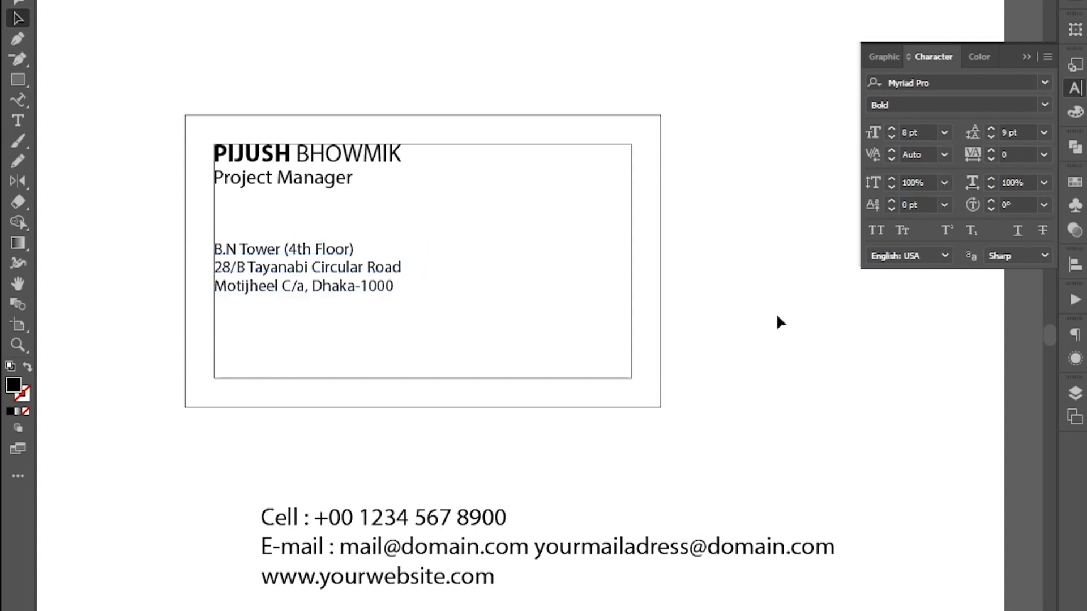
Check the font size and leading of the Project Manager line
triple_click(319, 173)
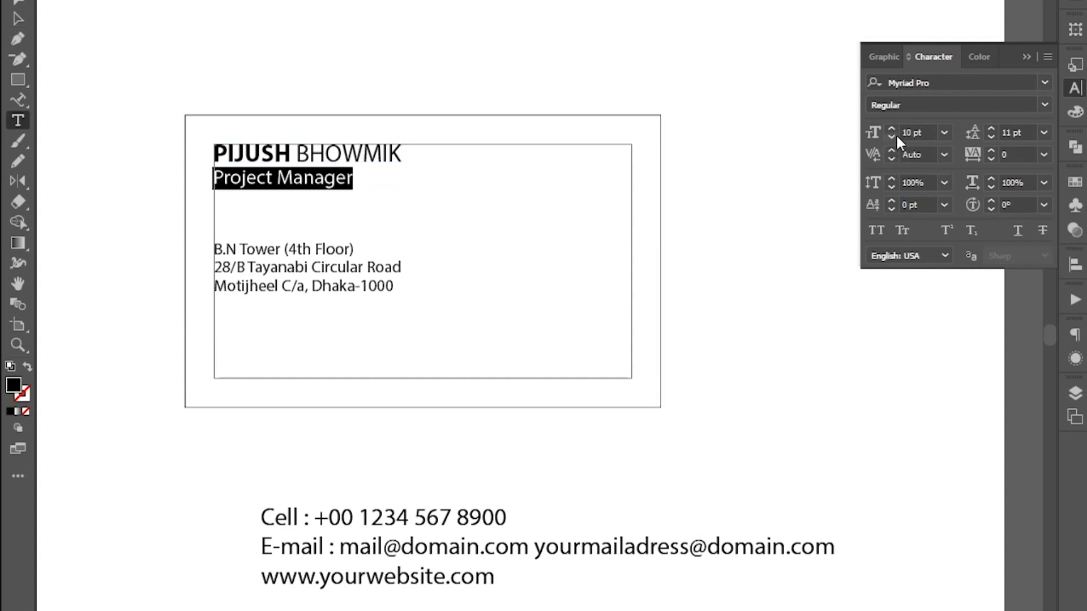
click(17, 18)
click(793, 360)
Match the cell, e-mail and website text to the address text's formatting and move it onto the card below the address
click(439, 553)
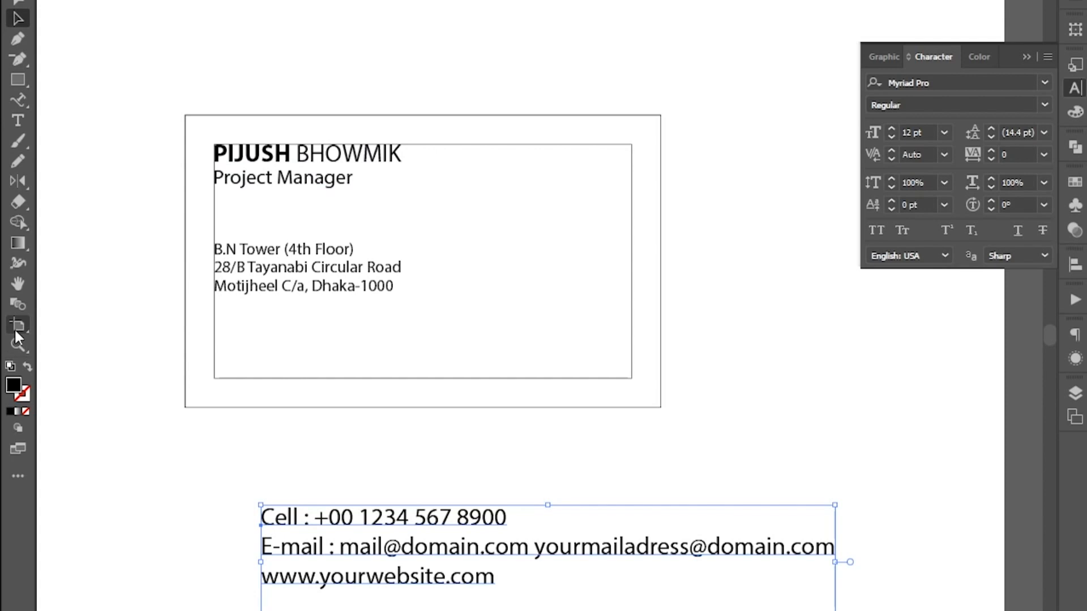
click(18, 344)
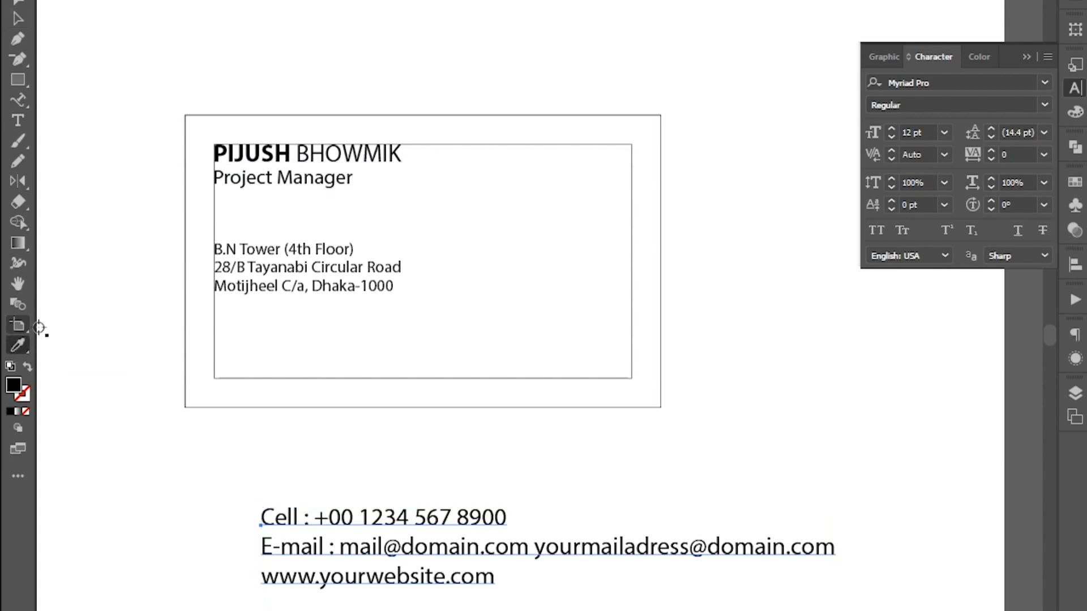
click(247, 281)
click(17, 19)
click(189, 493)
drag(273, 524, 247, 331)
Align the name and title, address and contact text blocks along their left edges
shift+click(266, 288)
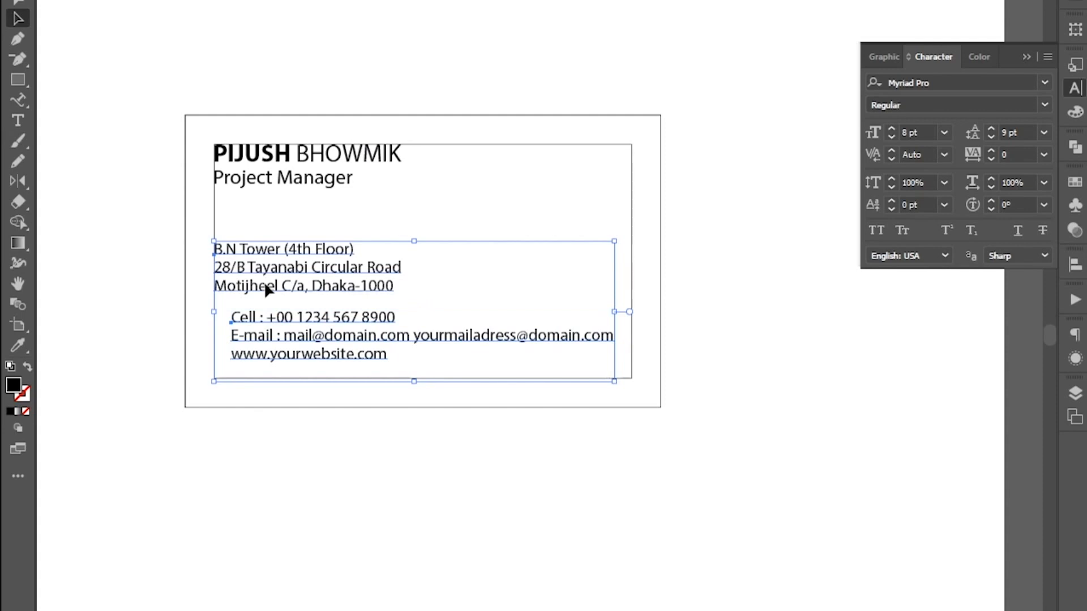
shift+click(300, 182)
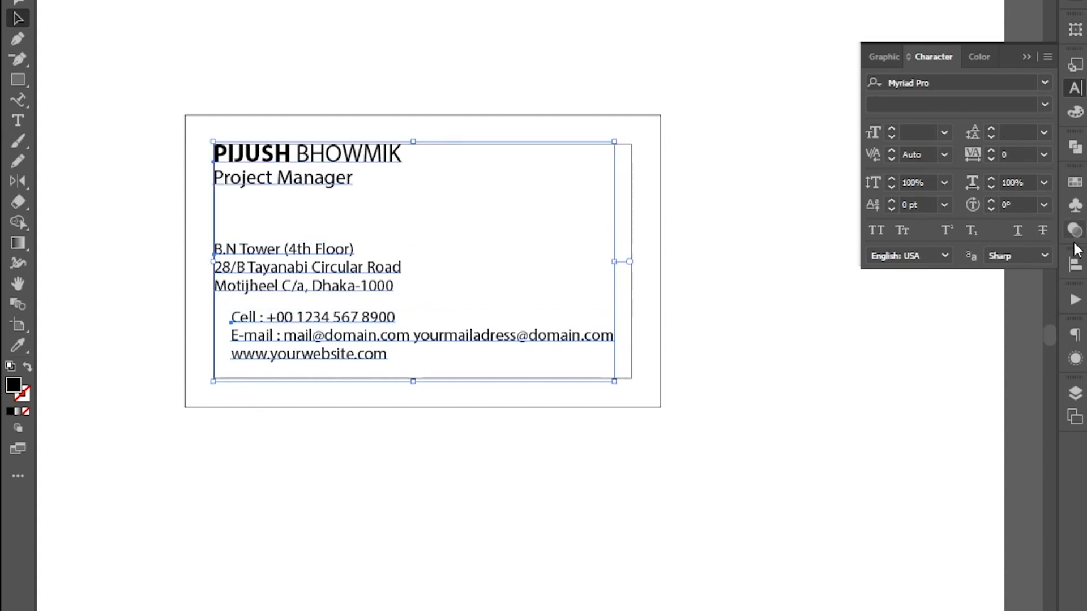
click(1075, 264)
click(877, 303)
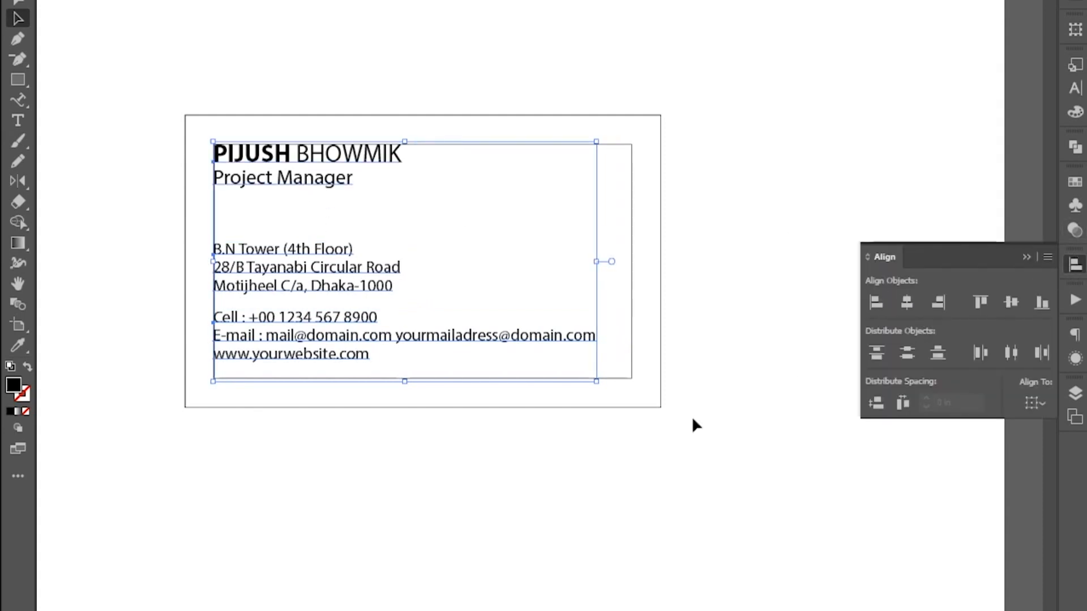
click(682, 429)
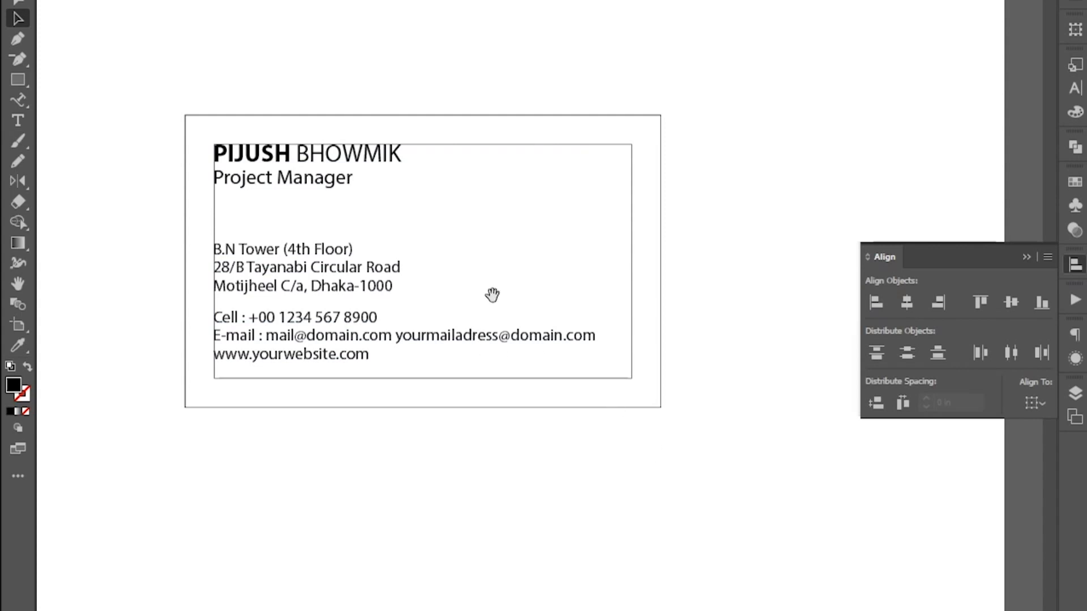
Delete the second e-mail address from the E-mail line of the contact text
drag(494, 296, 489, 294)
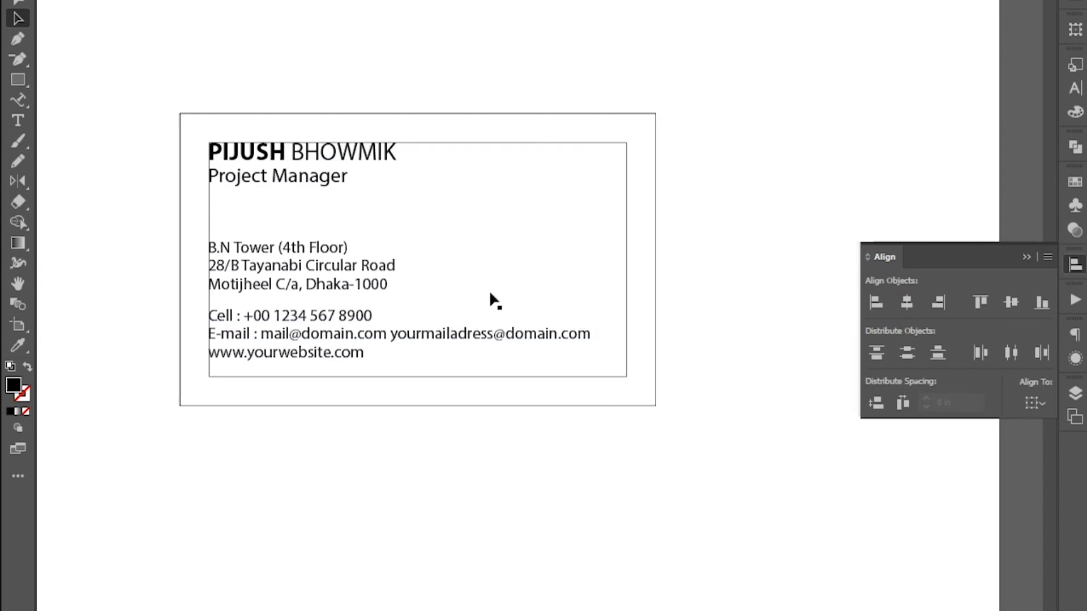
double_click(386, 335)
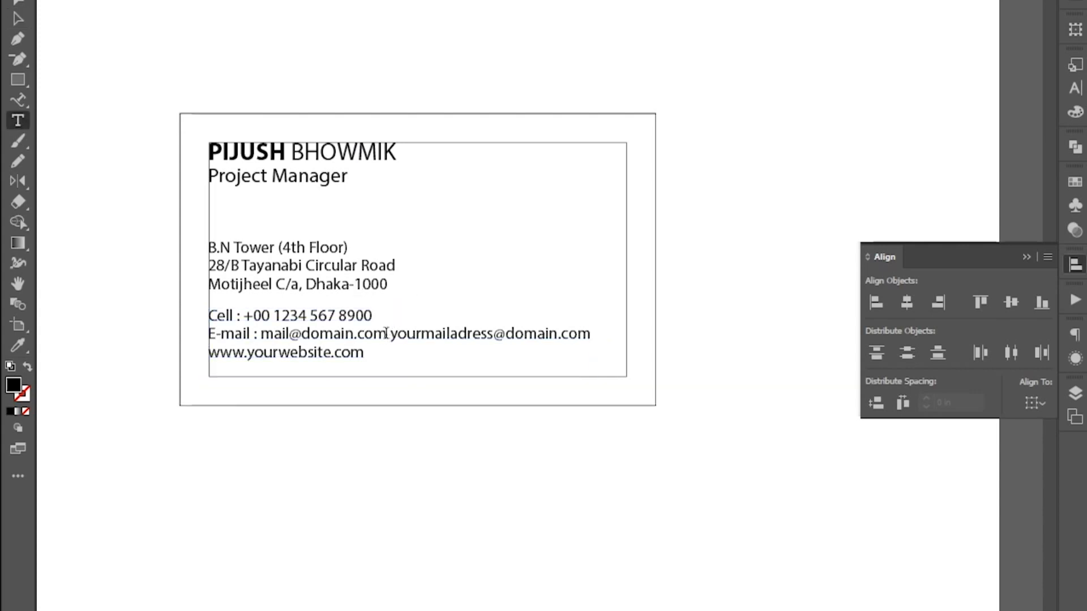
drag(391, 334, 597, 334)
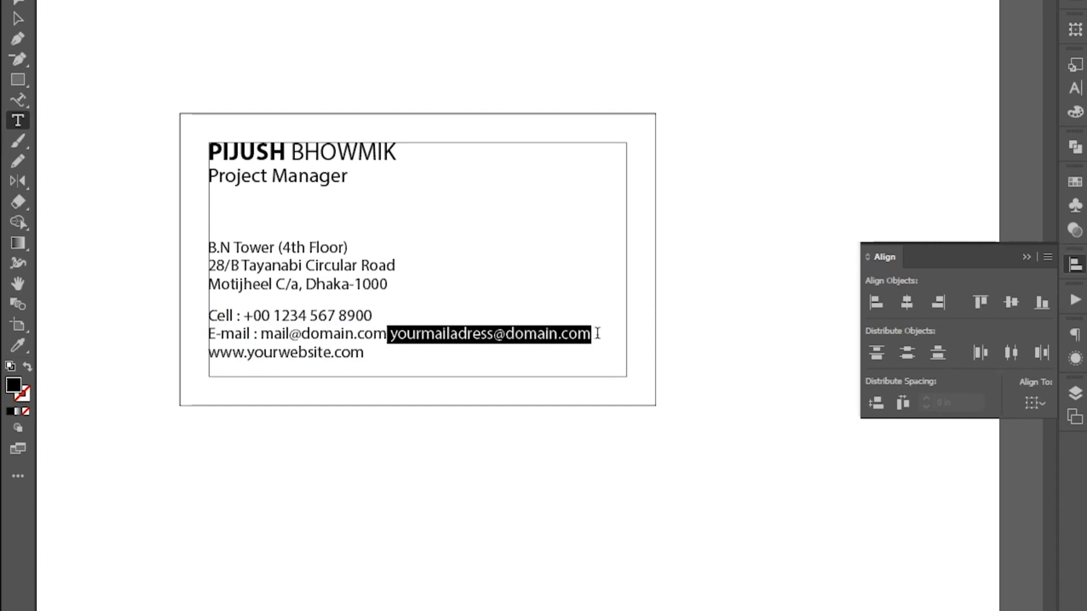
key(BackSpace)
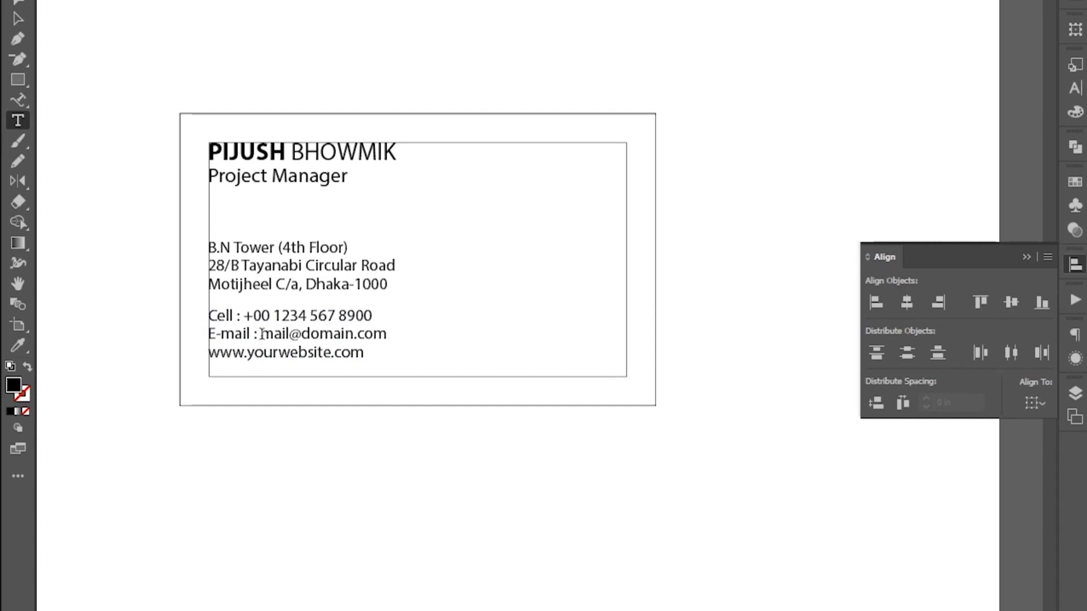
click(19, 19)
click(490, 500)
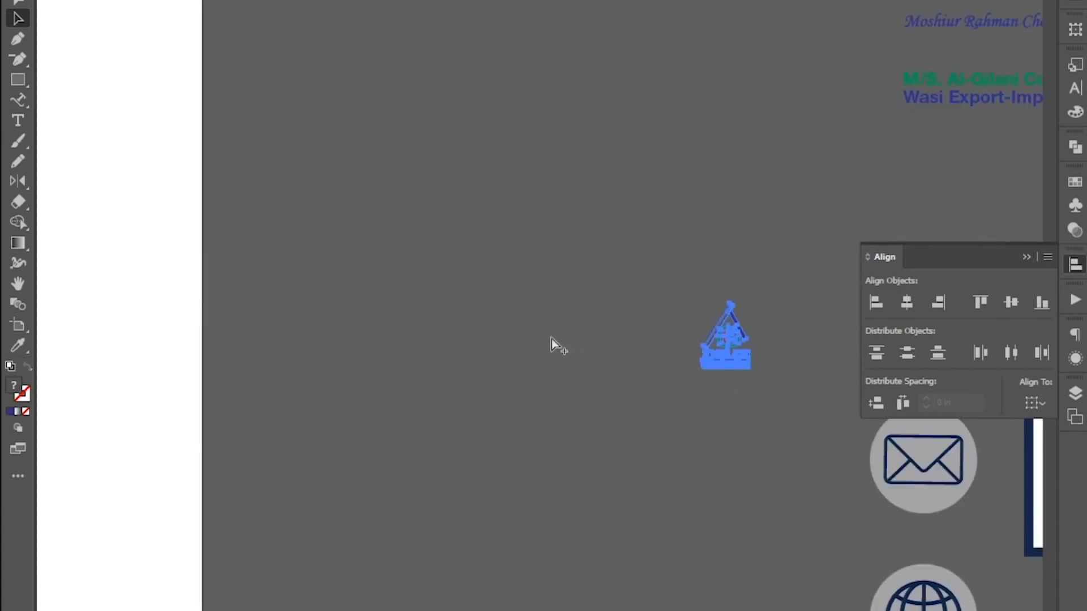
Copy the Al-Gilani Construction logo into the card's upper-right corner against the top margin and enlarge it slightly
key(ctrl+c)
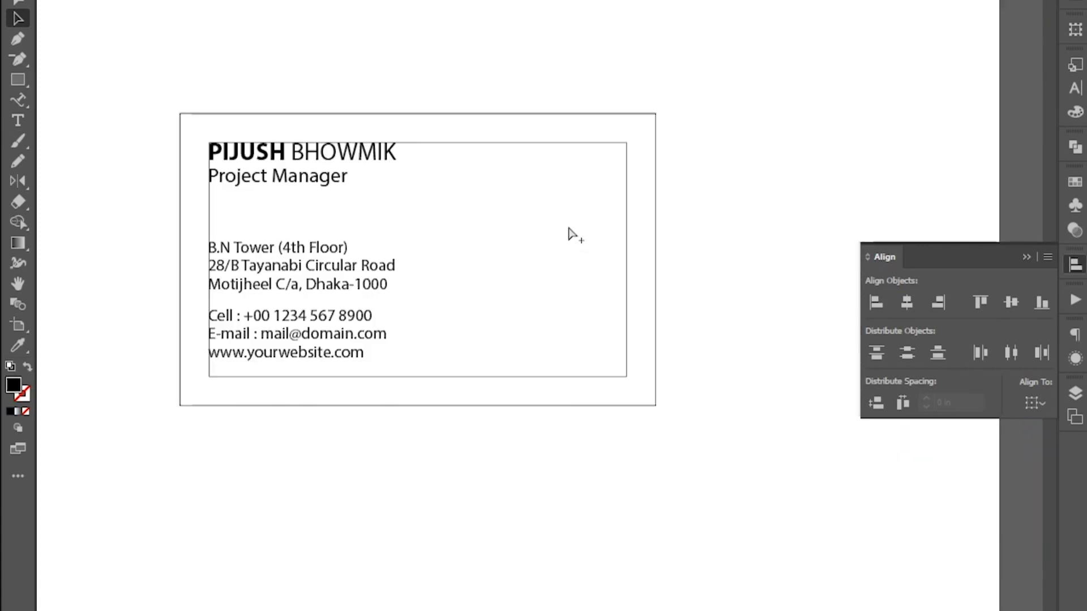
key(ctrl+v)
drag(557, 334, 579, 180)
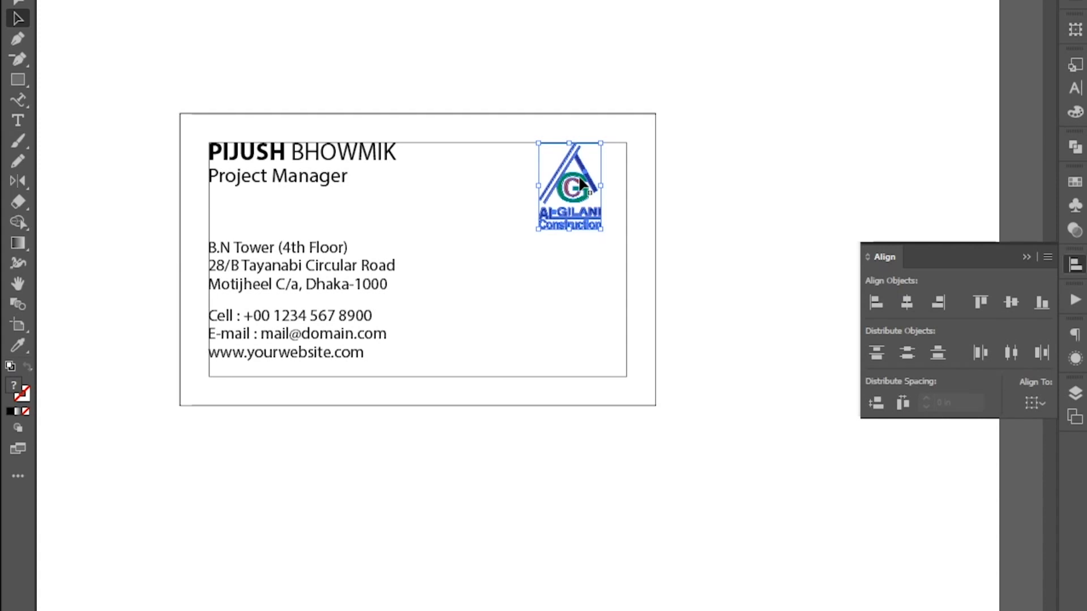
drag(599, 234, 610, 242)
click(781, 194)
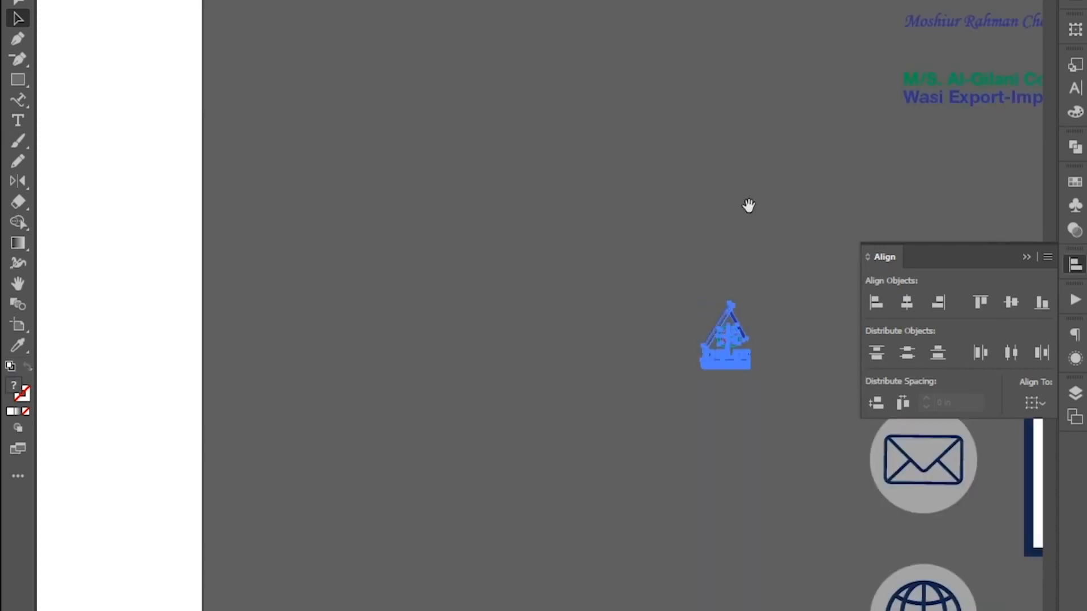
Copy the QR code from the pasteboard artwork onto the card, sized to about the logo's width, below the logo
drag(748, 206, 599, 99)
drag(598, 246, 562, 152)
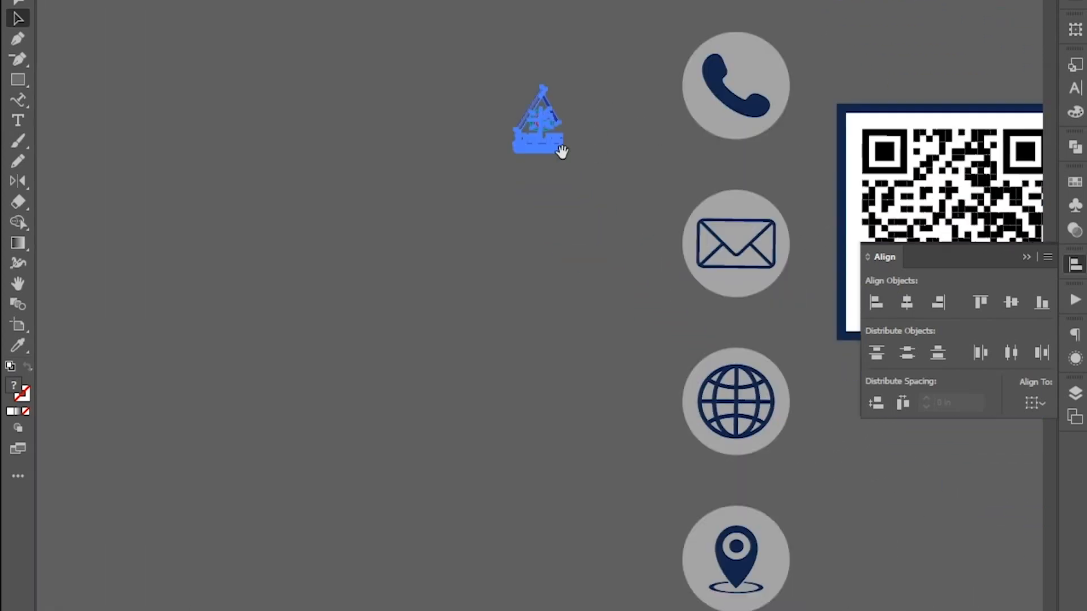
click(883, 173)
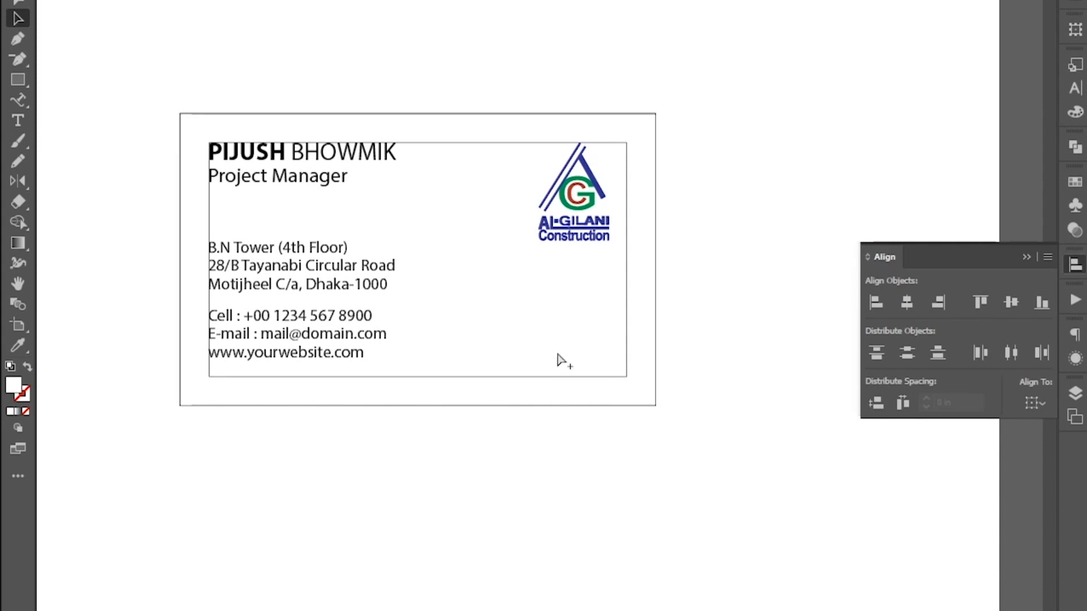
key(ctrl+v)
drag(546, 288, 580, 309)
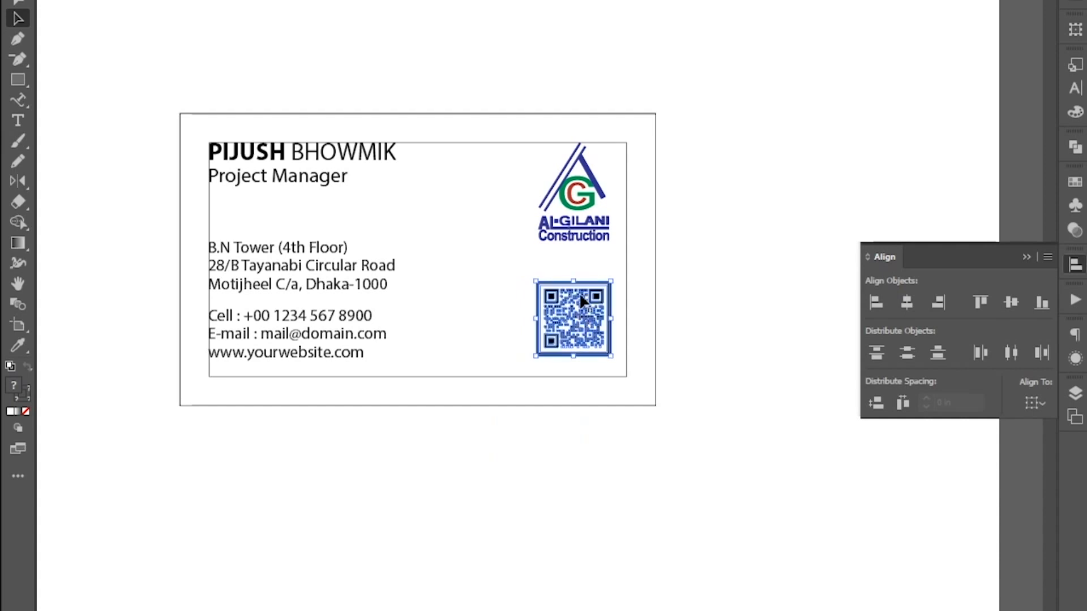
Centre the logo and QR code horizontally on each other
shift+click(575, 218)
click(906, 300)
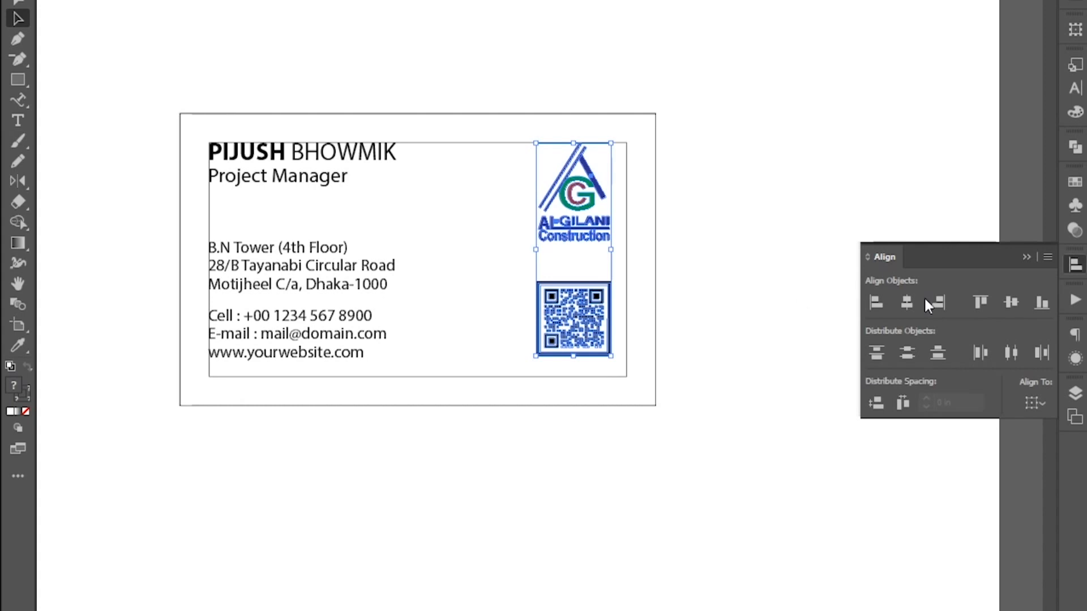
click(783, 284)
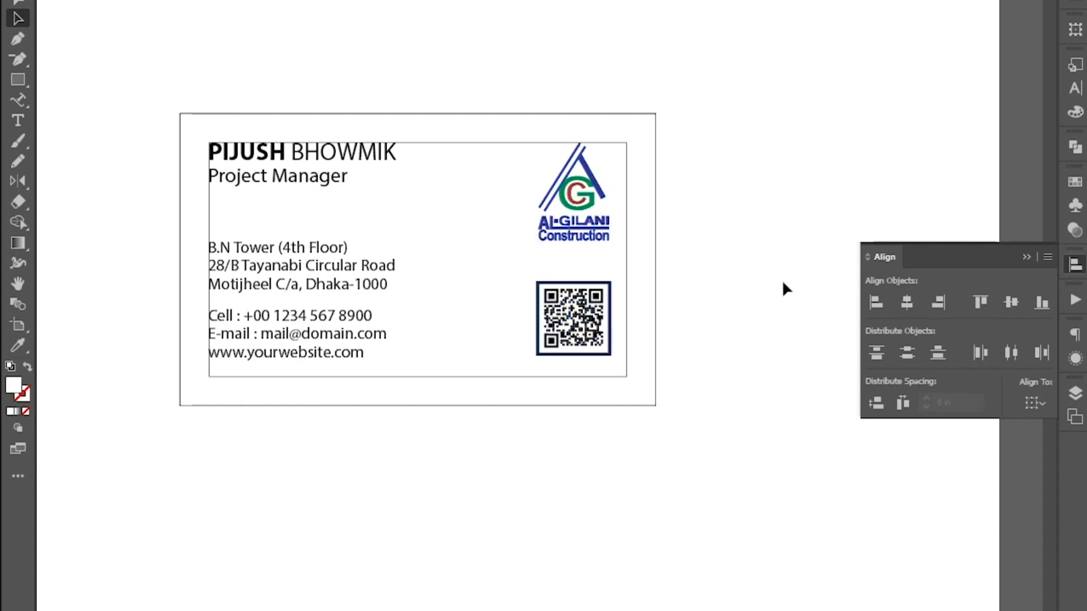
click(604, 308)
click(746, 277)
Draw a vertical line between the text and the logo from the top to the bottom margin, with a black stroke (K 100)
click(17, 81)
click(90, 139)
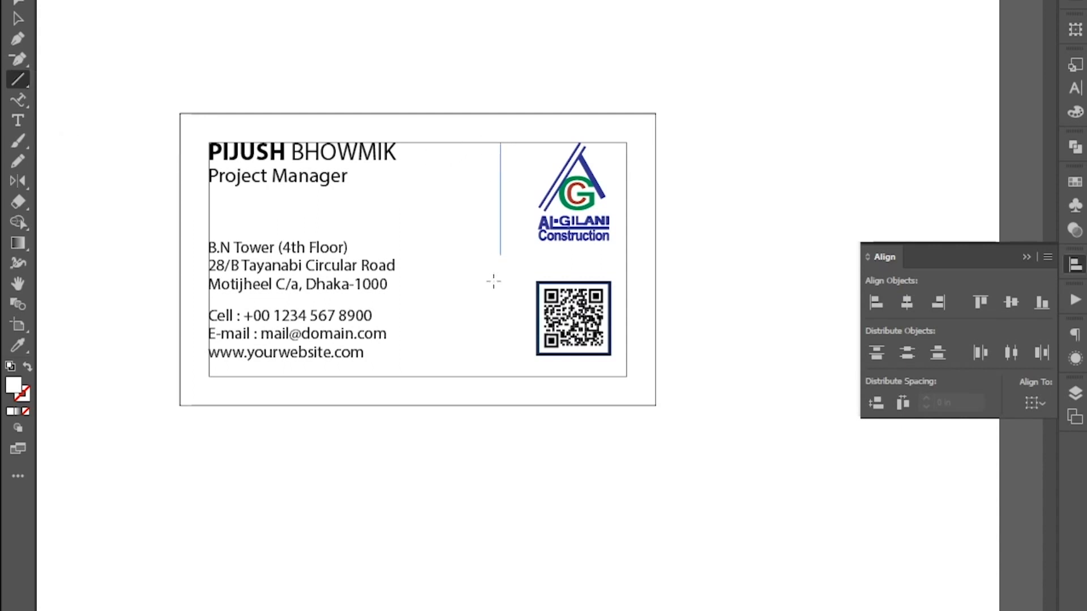
drag(492, 378, 500, 376)
click(25, 399)
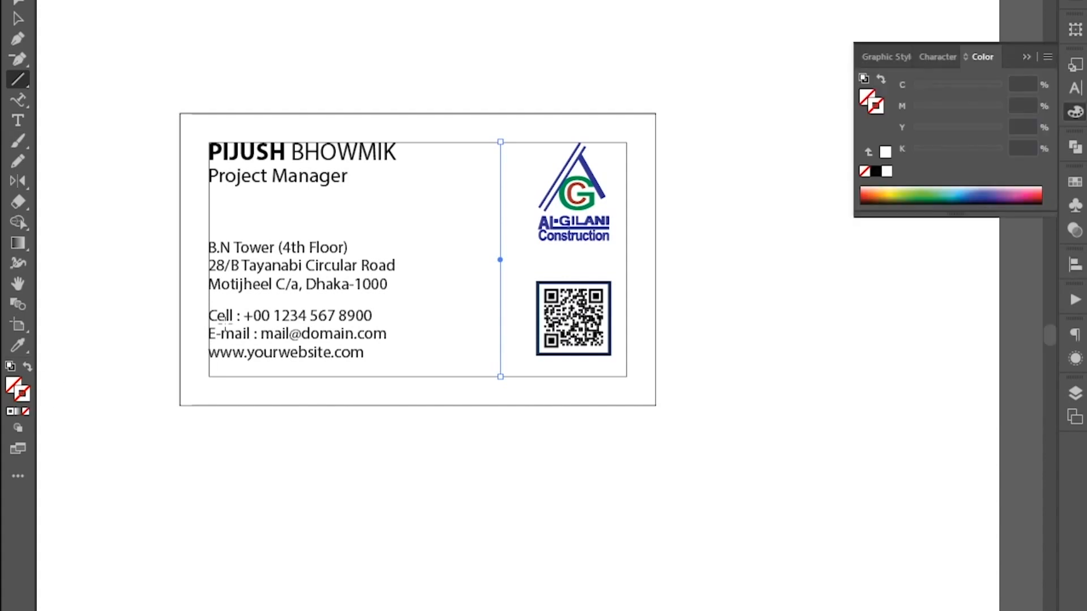
click(875, 171)
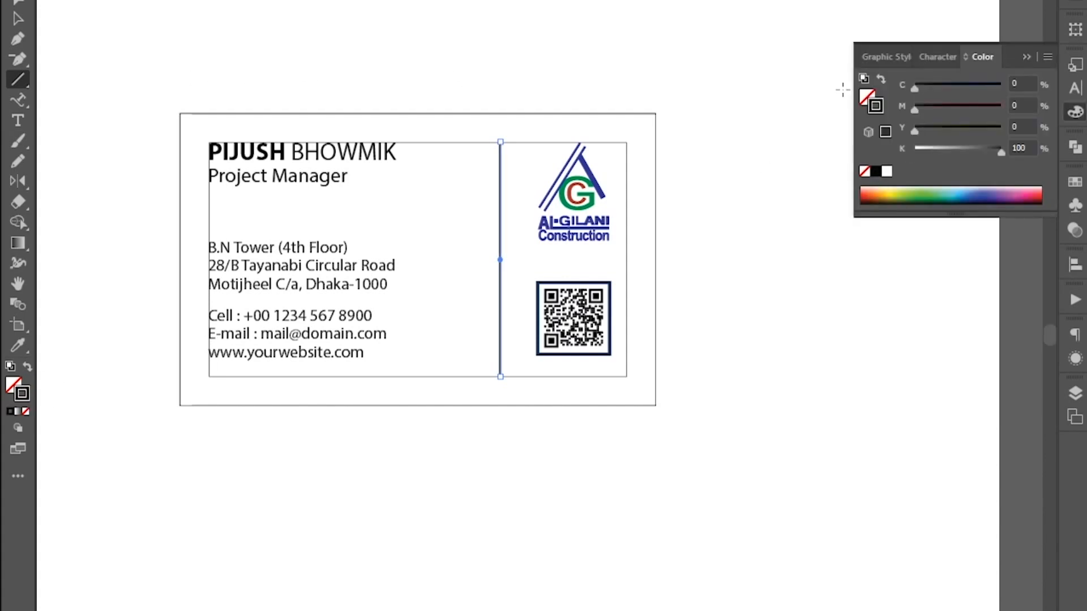
click(17, 18)
click(773, 361)
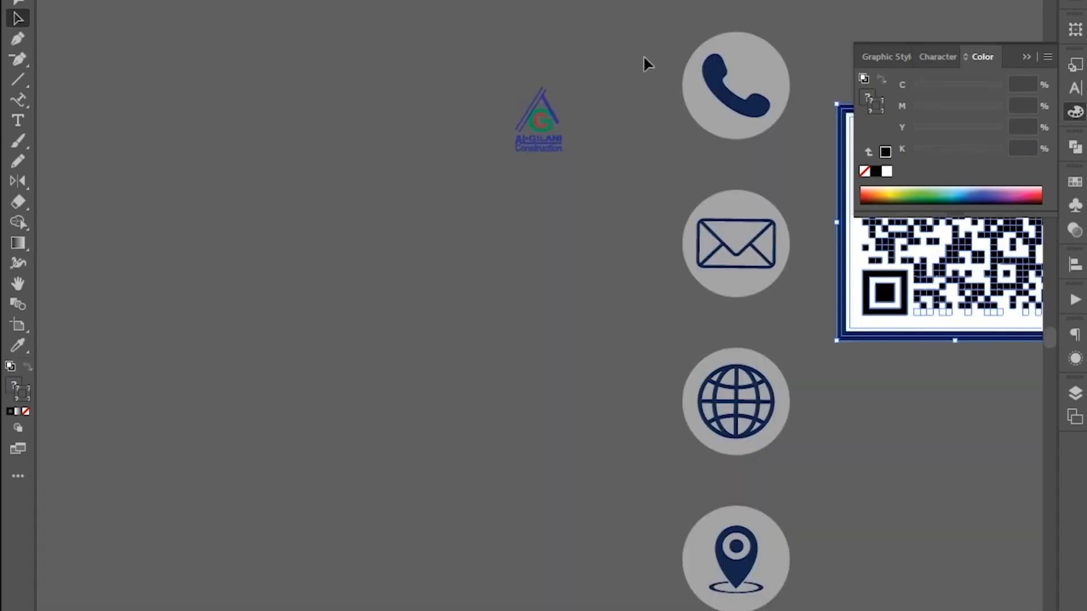
Copy the phone, envelope, globe and location pin icons to the empty area left of the card and scale them down
drag(645, 57, 771, 566)
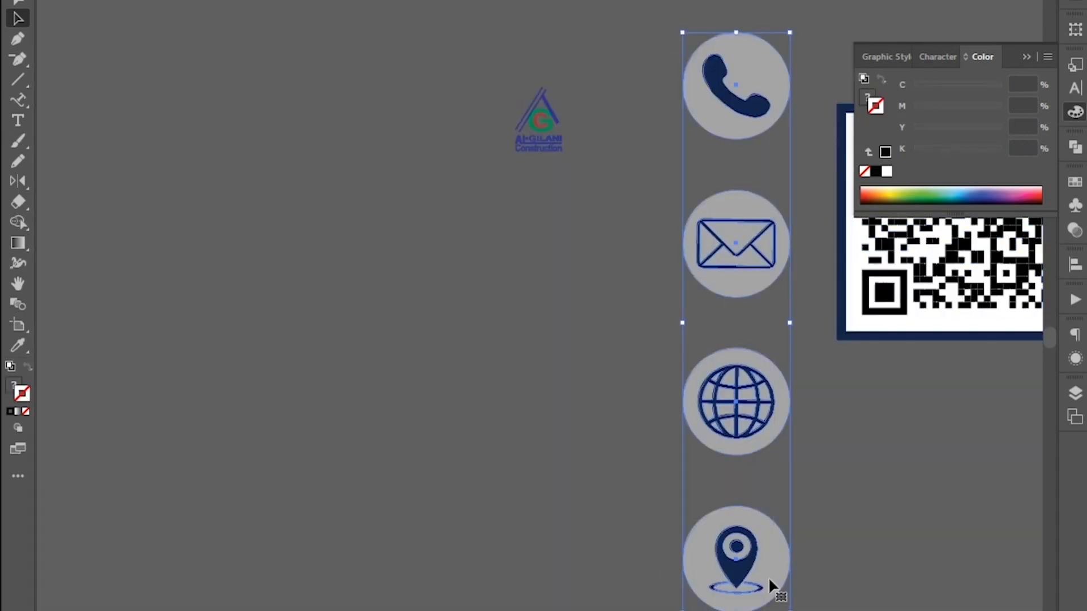
key(ctrl+g)
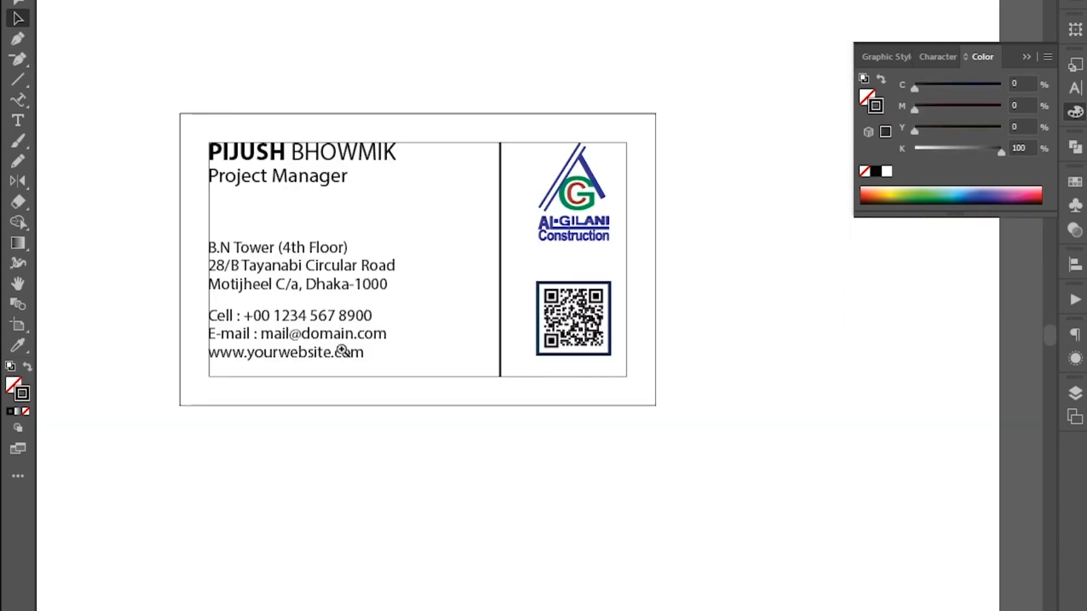
drag(193, 374, 429, 373)
key(ctrl+v)
drag(545, 246, 281, 237)
drag(349, 331, 290, 327)
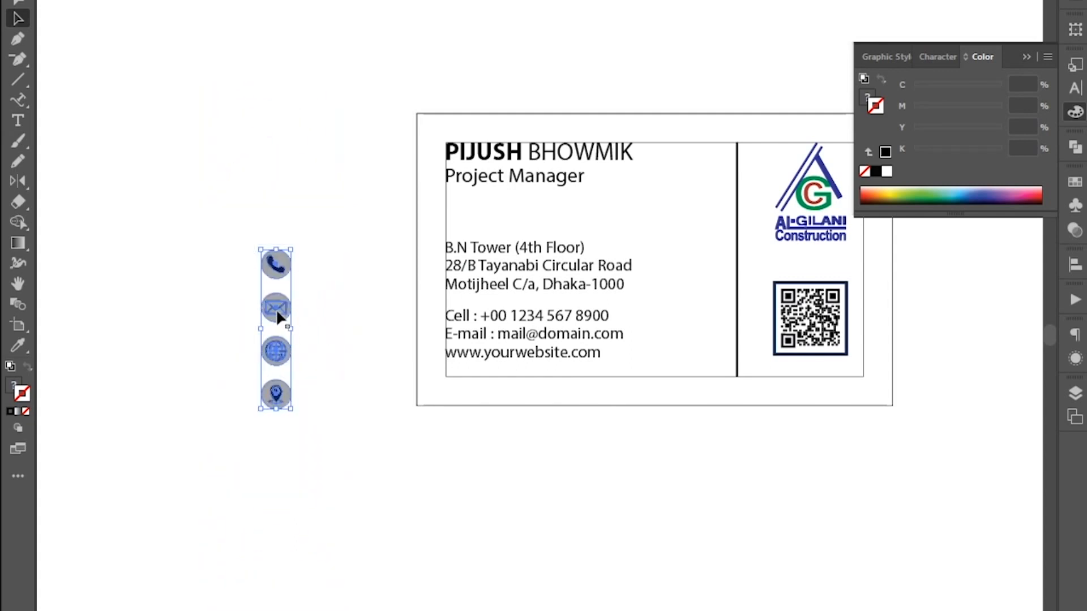
drag(276, 250, 275, 280)
drag(272, 334, 339, 262)
click(391, 367)
Move the address and contact text blocks together to the right, leaving room for icons along the left margin
key(ctrl+space)
ctrl+click(434, 347)
ctrl+click(600, 262)
drag(684, 303, 549, 304)
click(543, 310)
drag(502, 416, 543, 415)
click(227, 387)
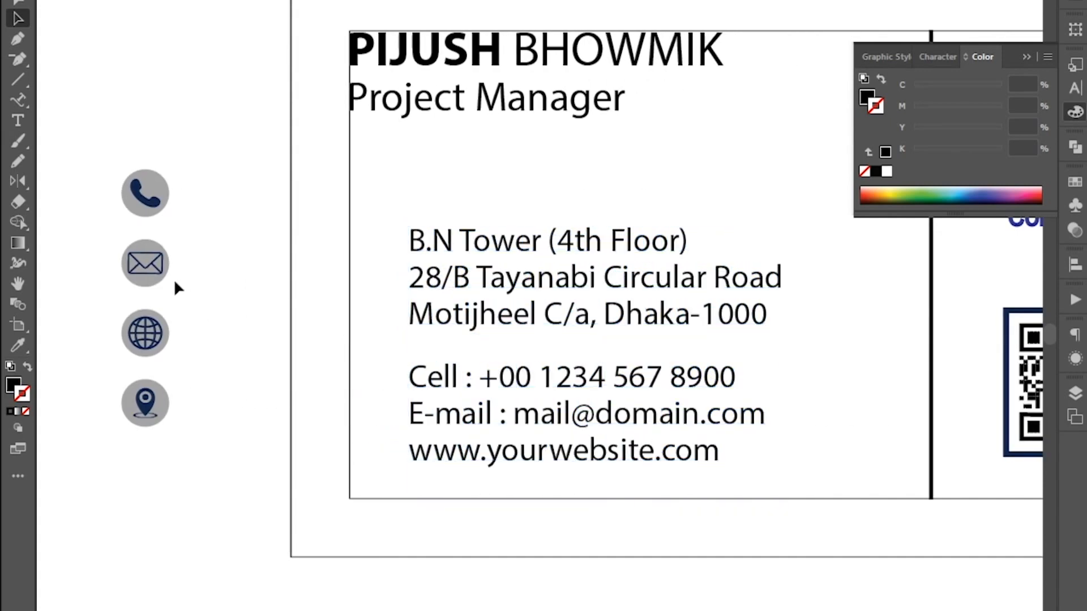
Move the phone, envelope and globe icons together below the location pin icon
click(151, 399)
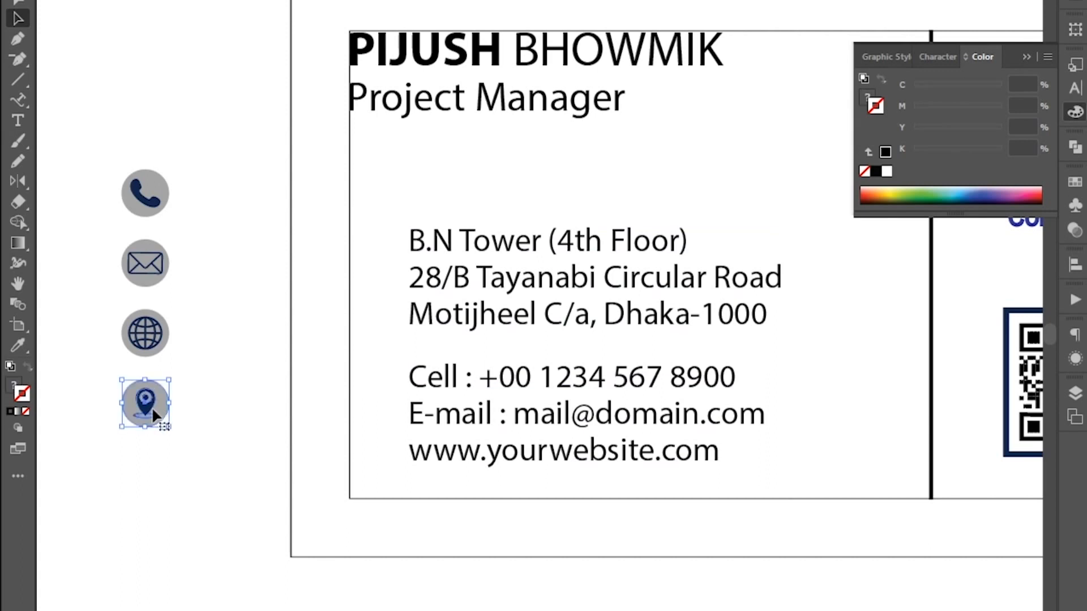
drag(203, 307, 140, 383)
drag(207, 215, 158, 401)
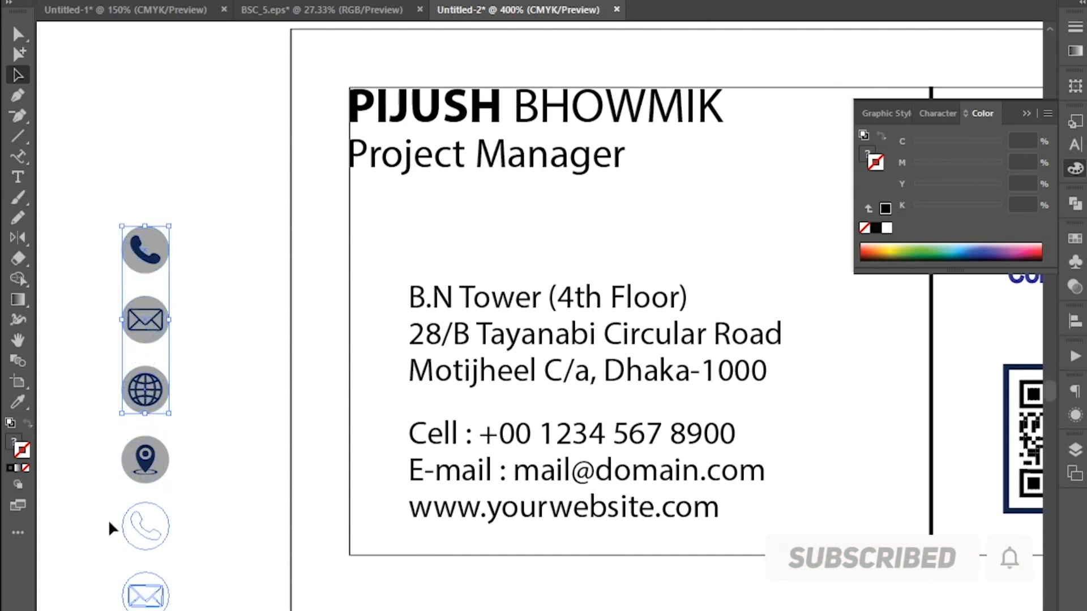